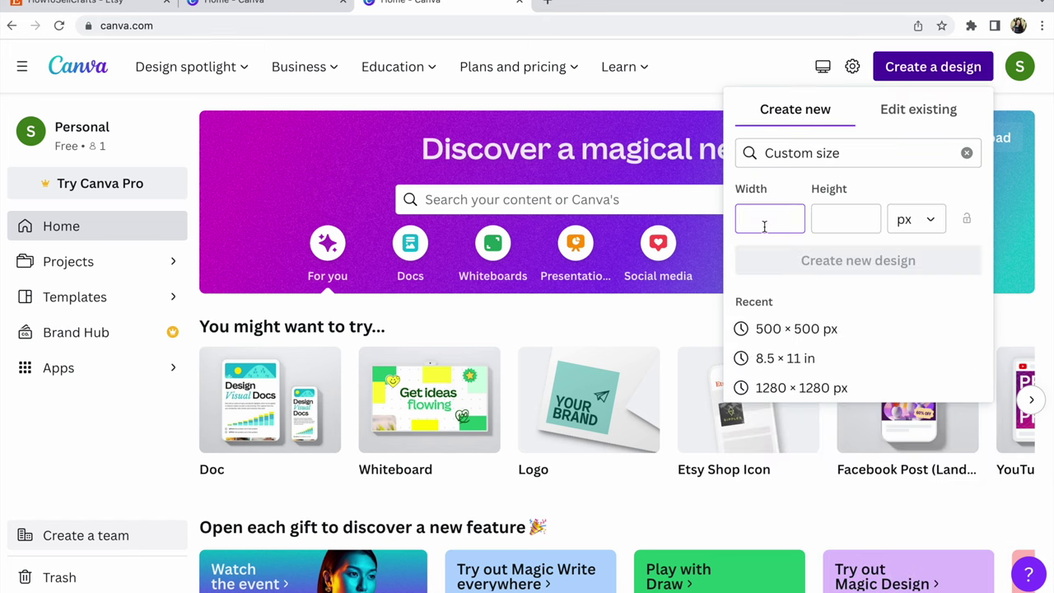
Step: Enter a custom design size of 500 px width by 500 px height
text(500)
click(826, 218)
text(5)
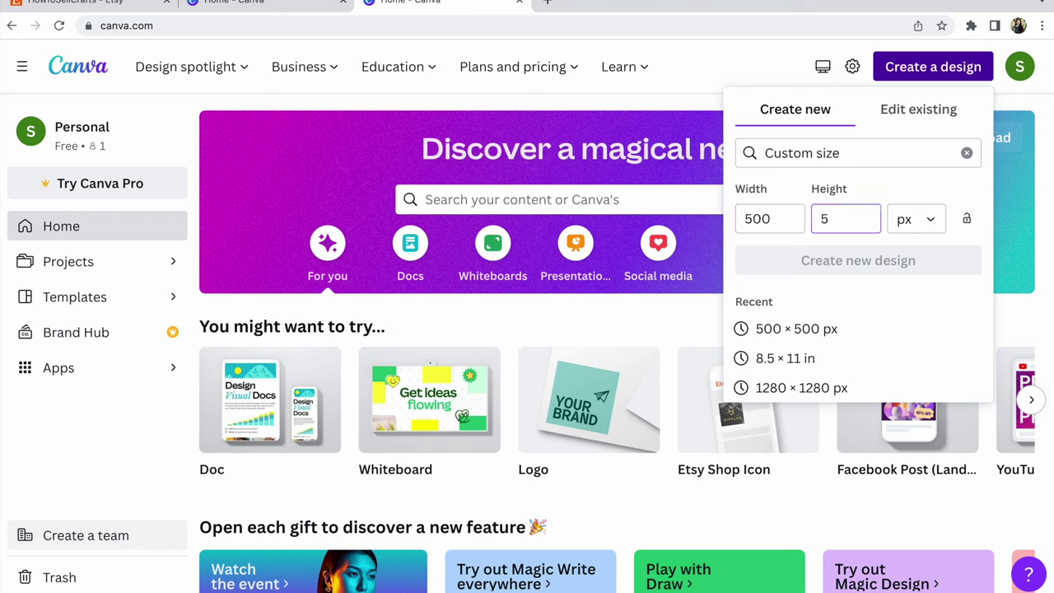
text(00)
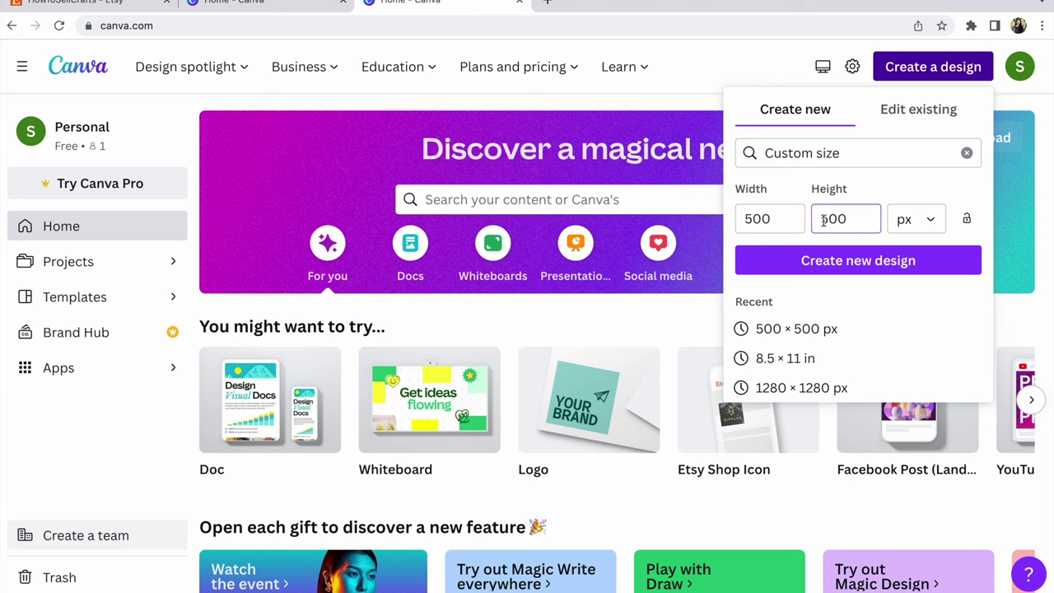
click(751, 219)
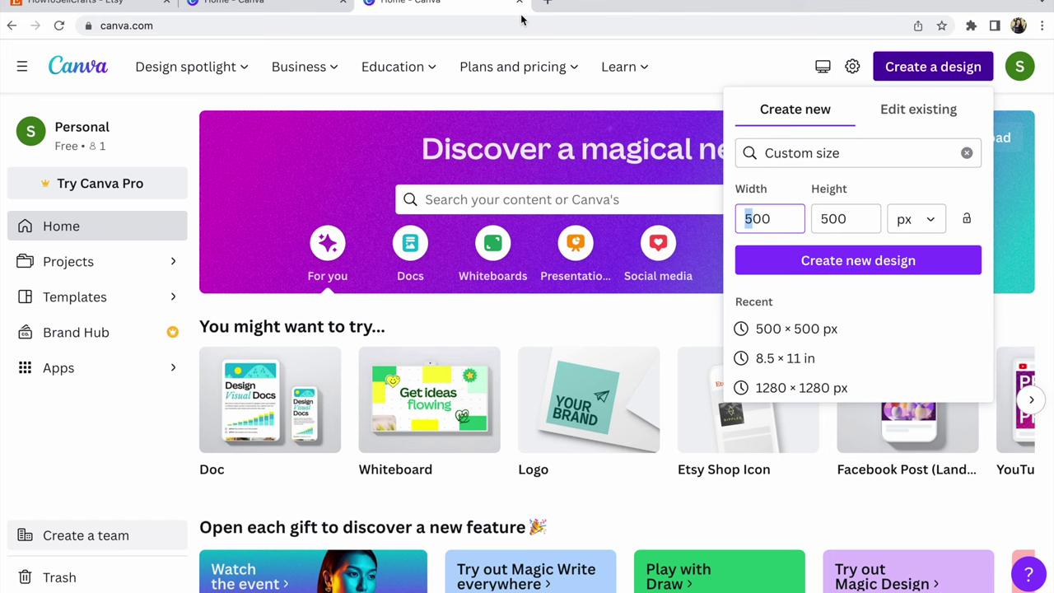
Step: Switch to the other Canva page and open the Etsy Shop Icon templates from the "etsy shop icon" search
click(312, 8)
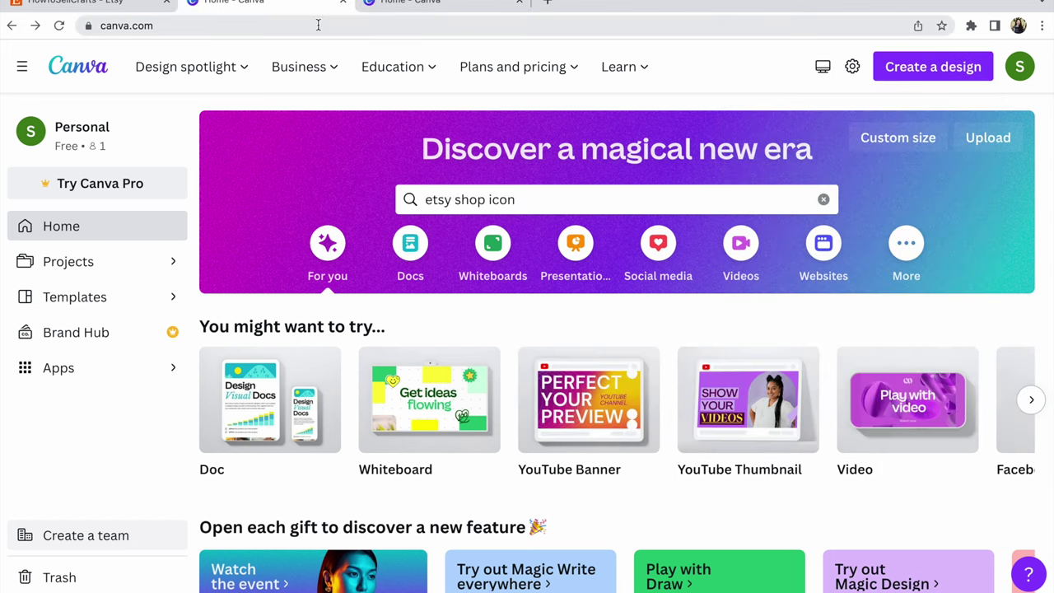
click(560, 201)
drag(560, 201, 420, 194)
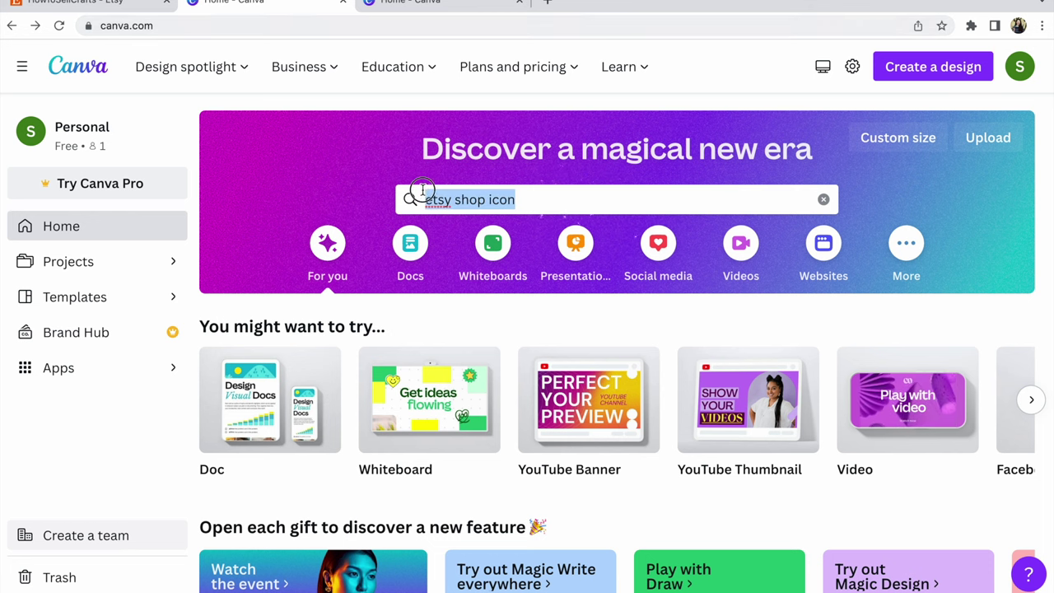
click(527, 199)
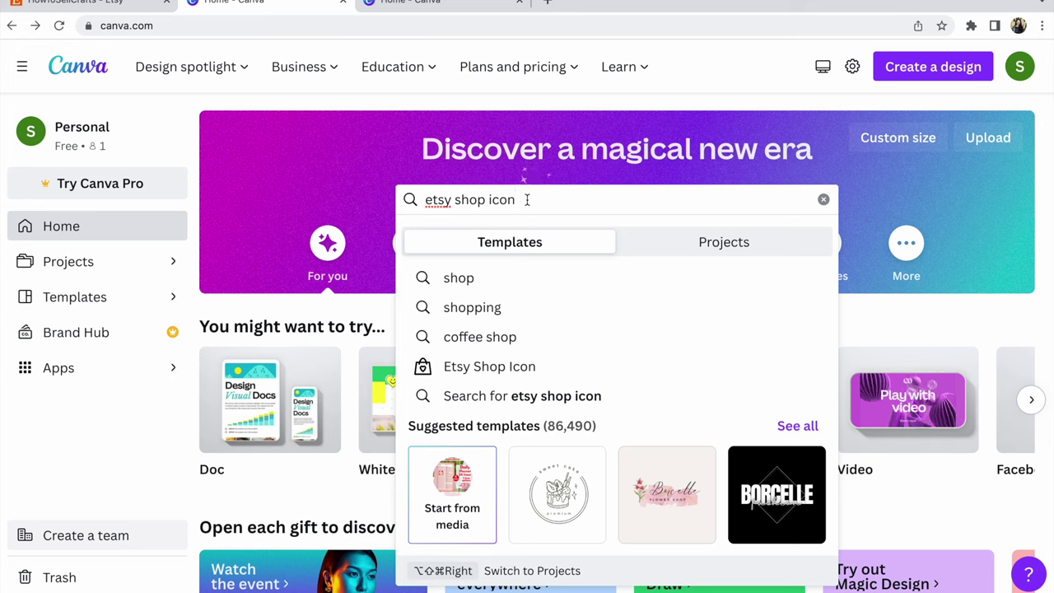
click(481, 372)
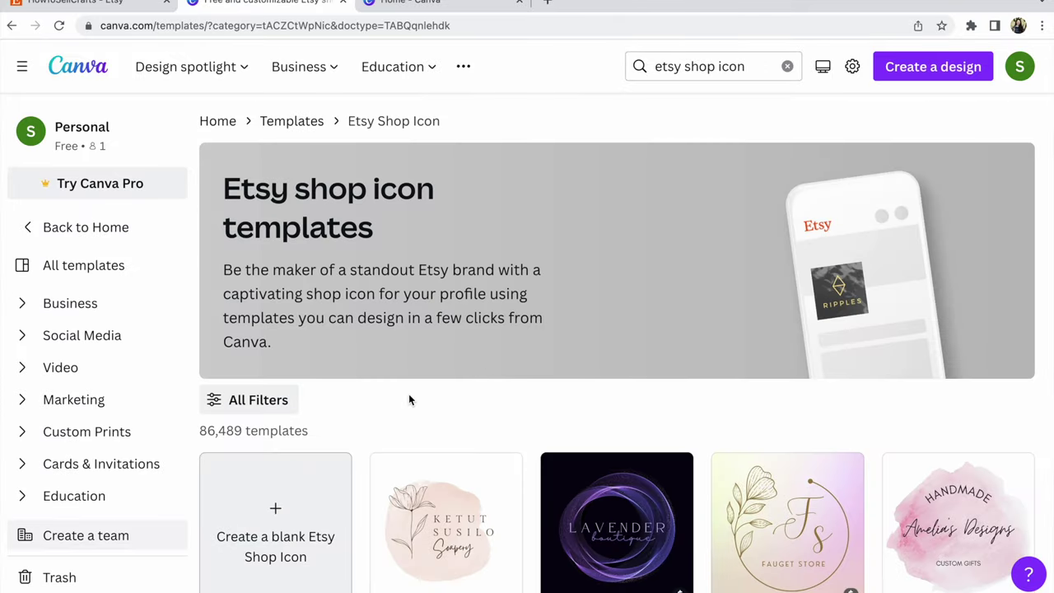
Step: Create a blank Etsy Shop Icon design and apply the recently used Natural Shop template with the leaf branch
scroll(409, 399, down, 5)
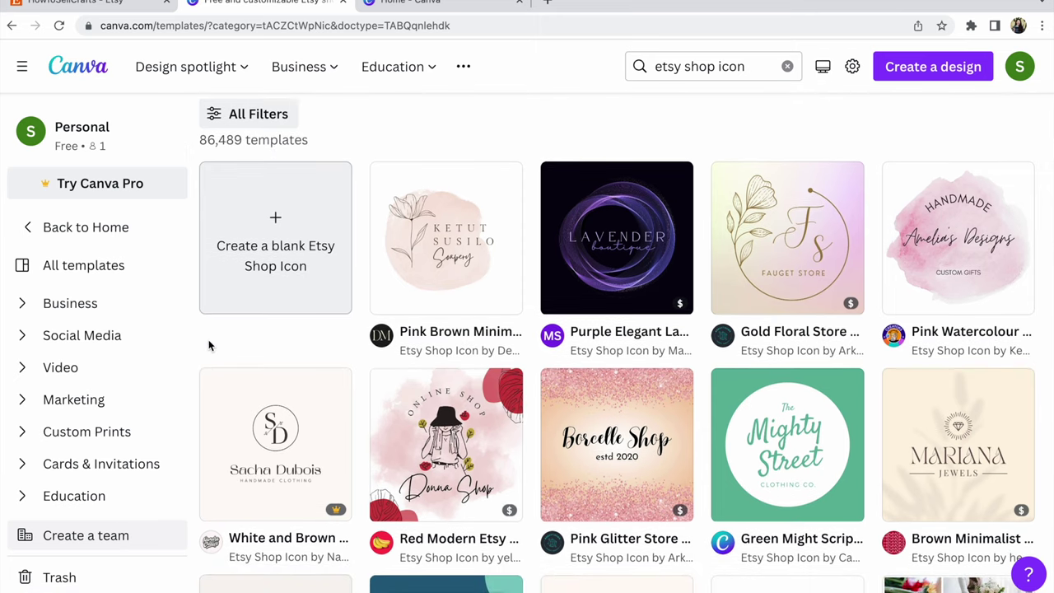
scroll(211, 346, down, 3)
scroll(209, 344, down, 7)
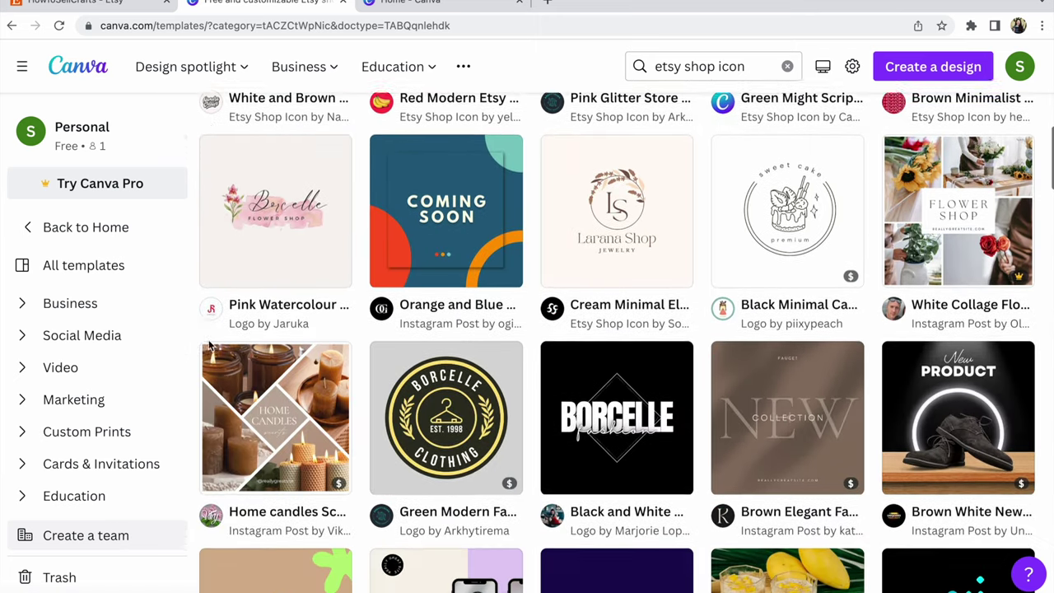
scroll(210, 346, up, 15)
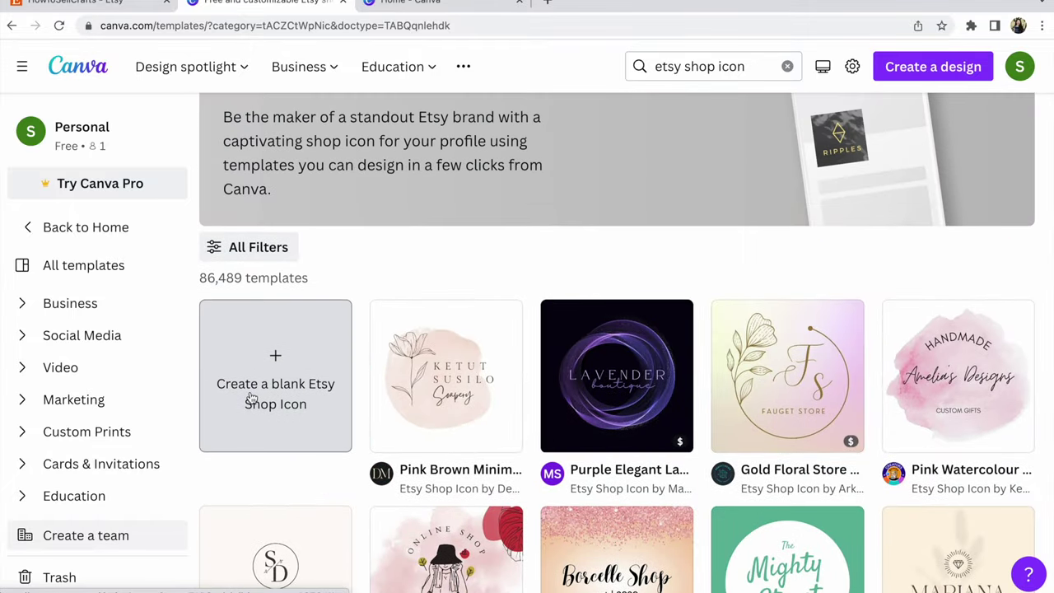
click(298, 400)
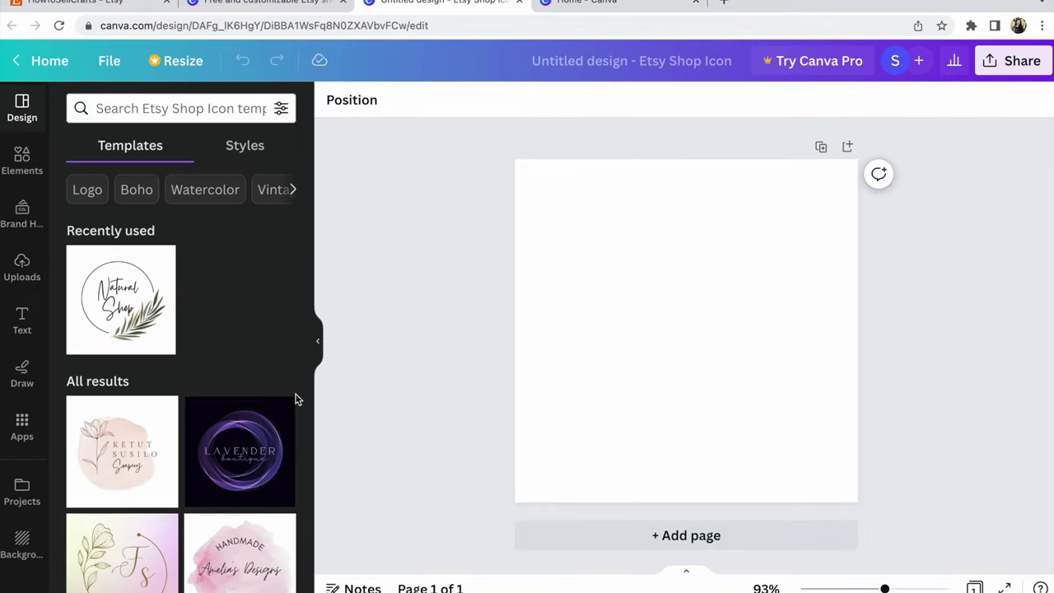
click(140, 310)
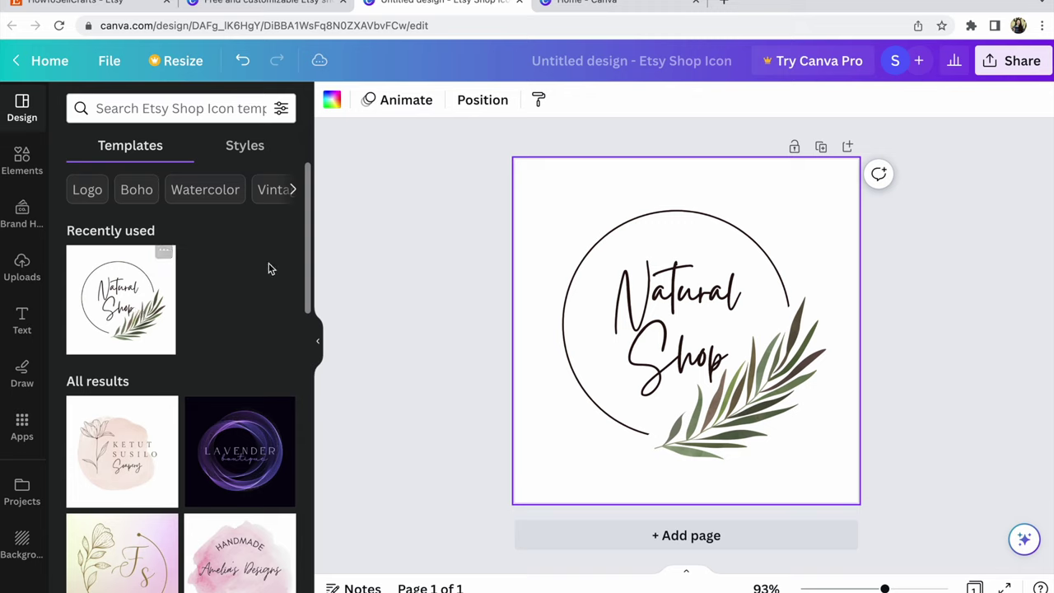
Step: Replace the word "Natural" in the logo text with "Shop"
click(646, 298)
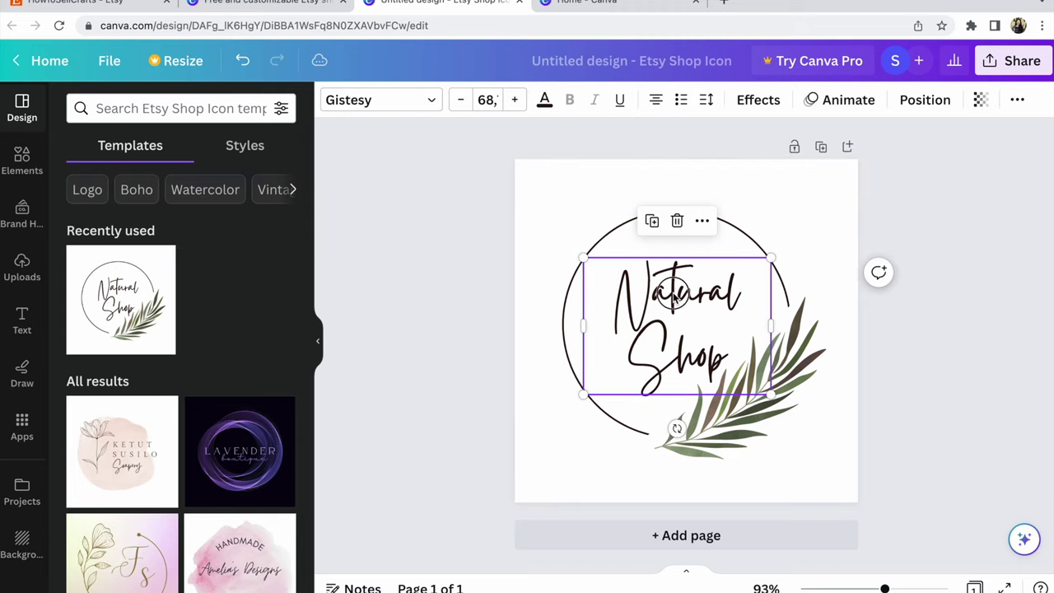
click(673, 293)
click(740, 286)
drag(740, 285, 614, 282)
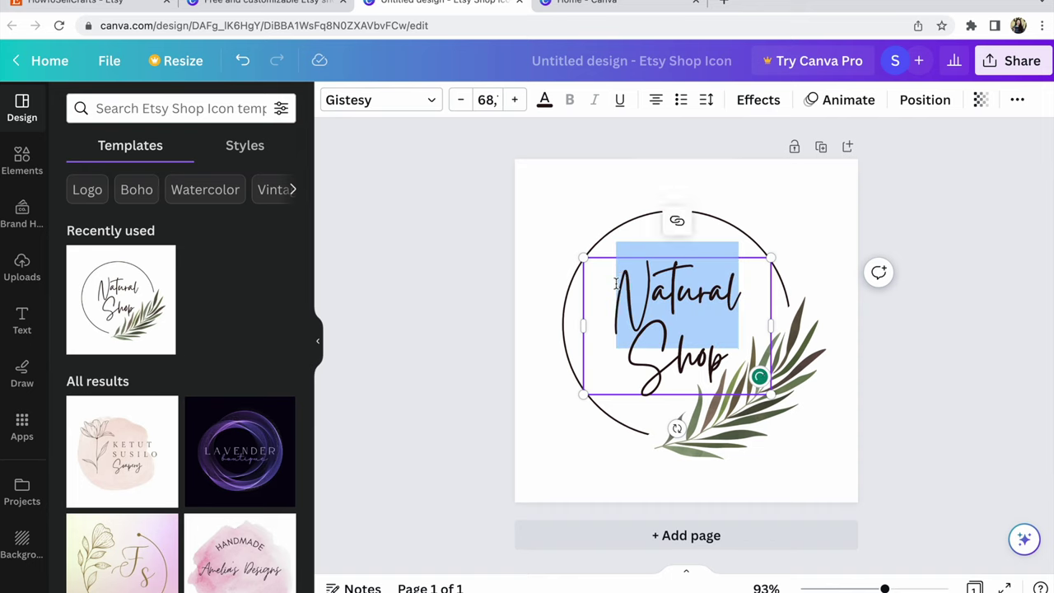
text(Shop)
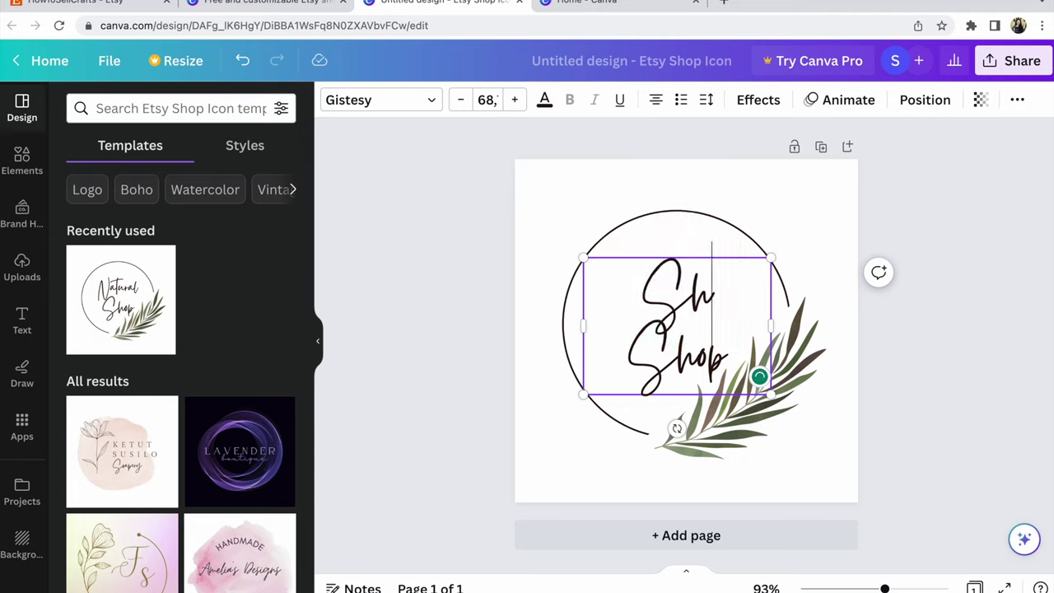
click(526, 371)
Step: Delete the word "Shop" on the second text line and undo the deletion
click(666, 372)
click(663, 369)
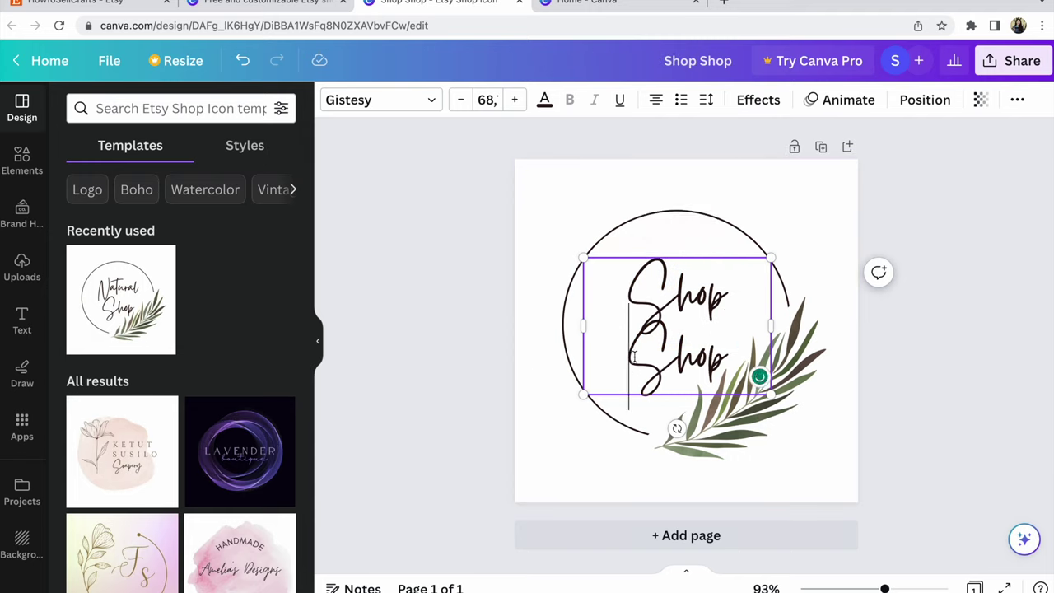
double_click(634, 356)
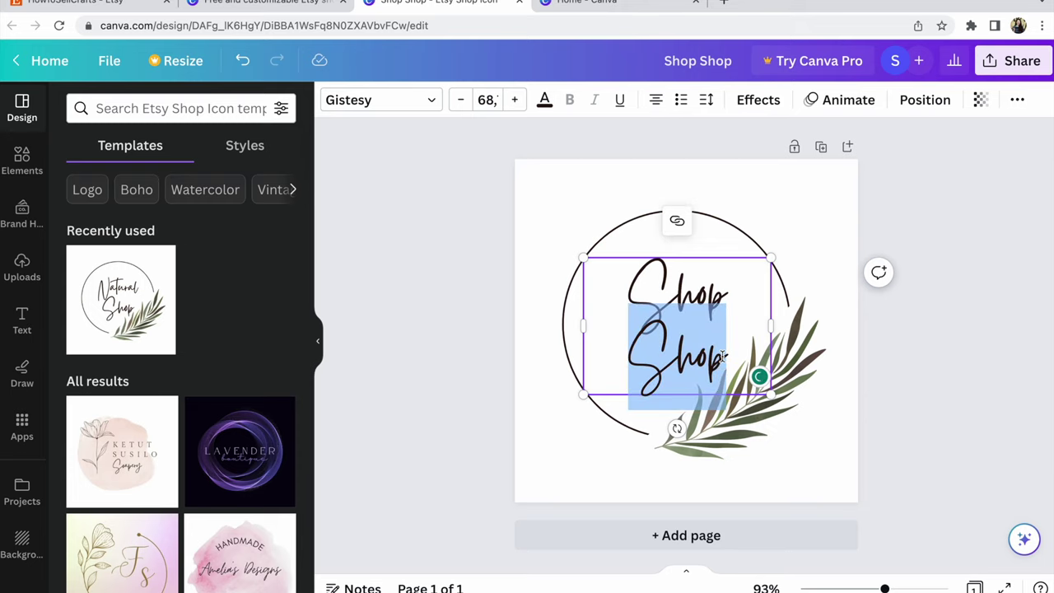
key(BackSpace)
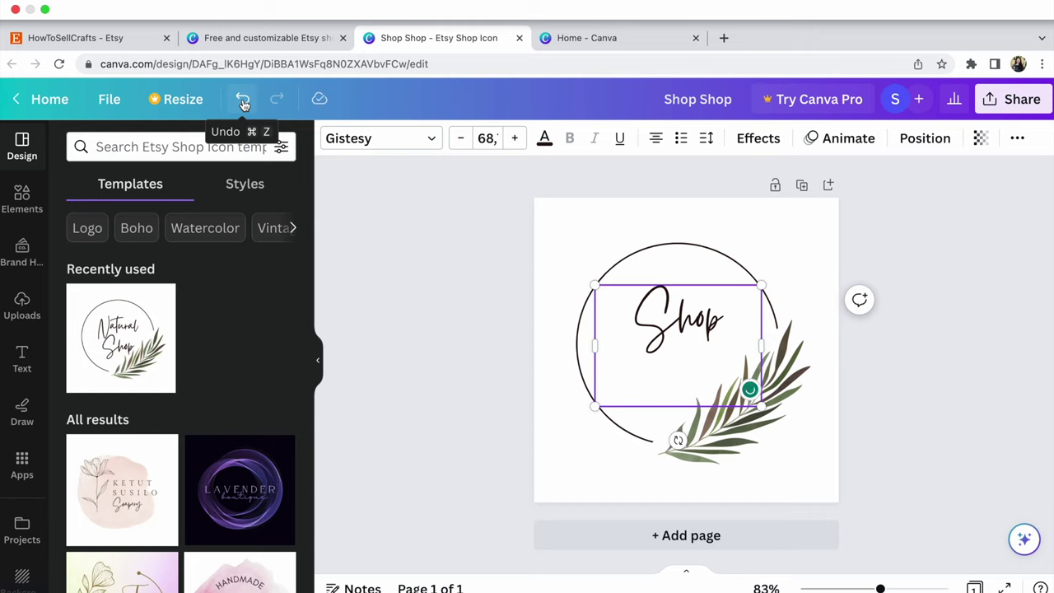
click(243, 100)
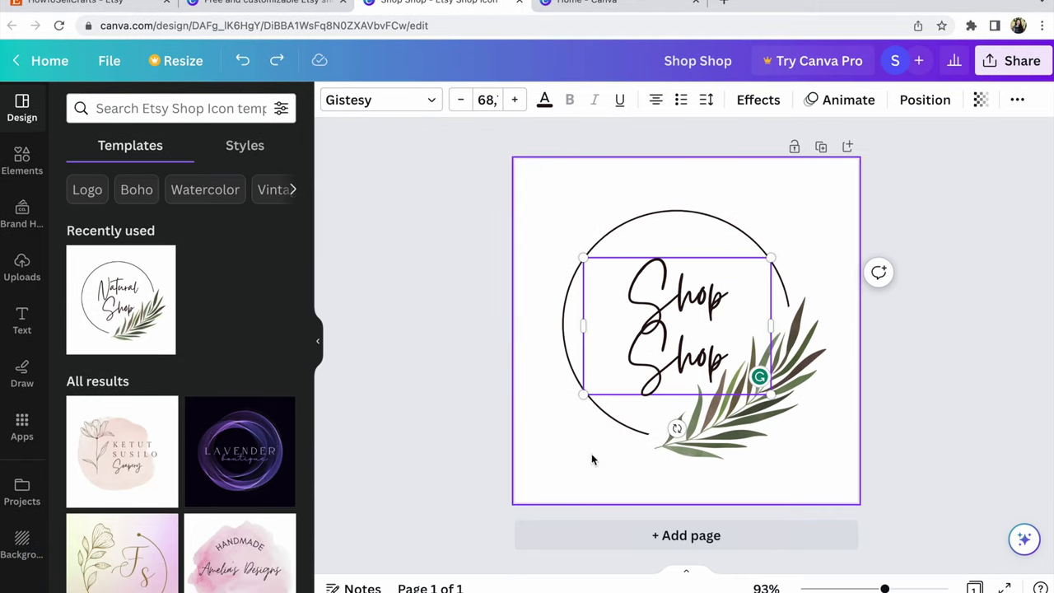
Step: Duplicate the two-line Shop text box and move the copy up and left over the circle's edge
click(591, 459)
click(652, 346)
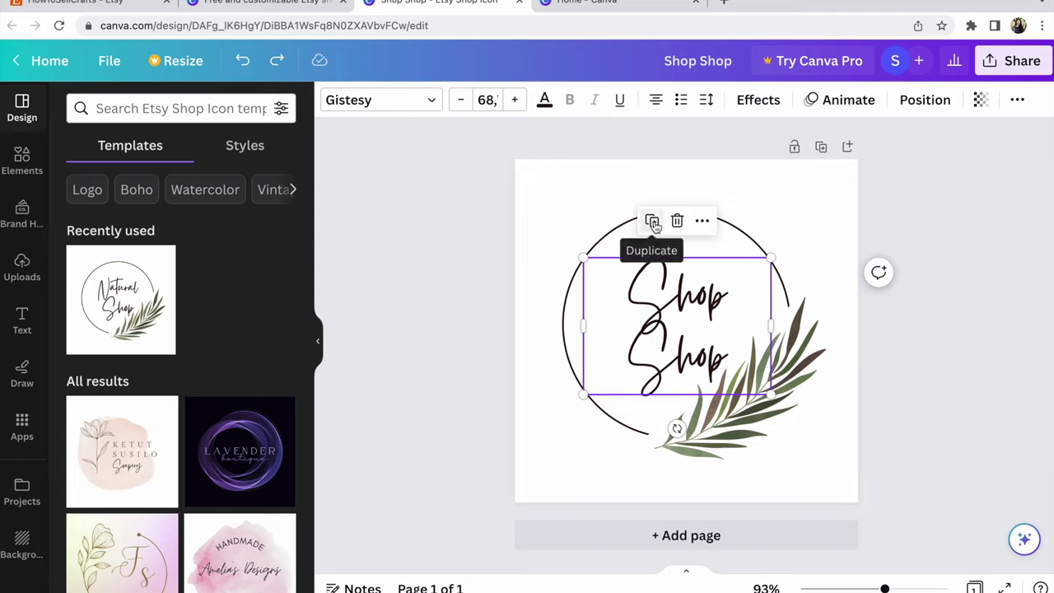
click(531, 259)
click(642, 314)
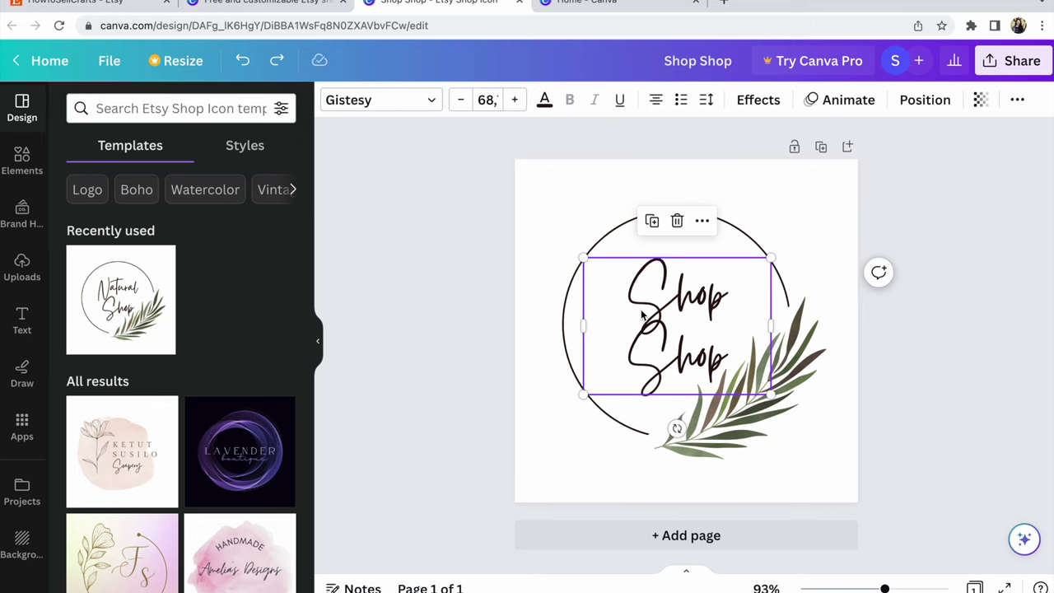
click(651, 221)
drag(687, 347, 629, 266)
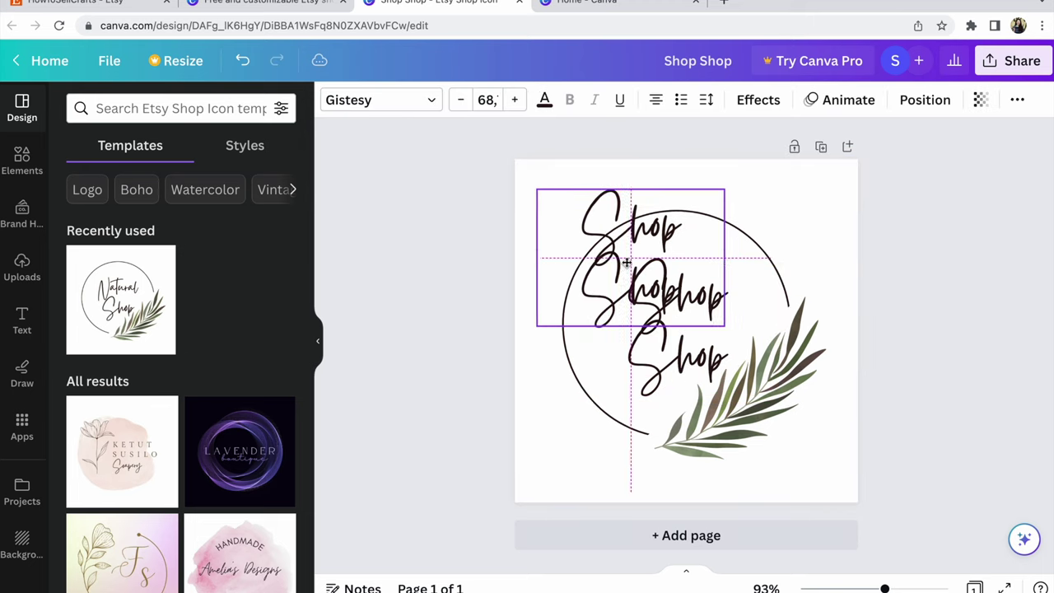
Step: Replace the duplicated text box's contents with the single letter "S"
click(582, 217)
drag(582, 218, 680, 286)
text(S)
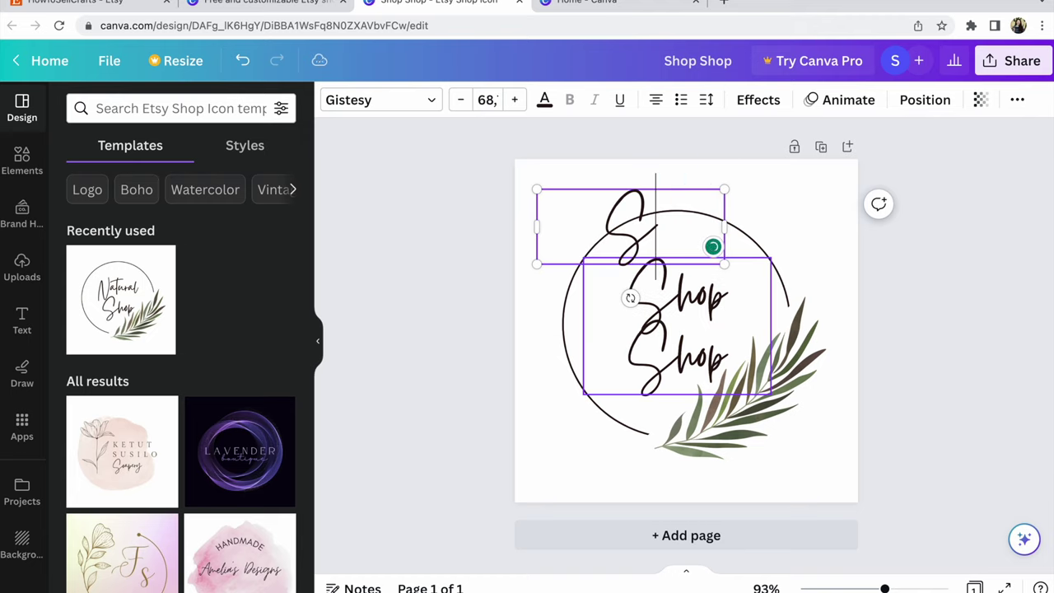
click(531, 347)
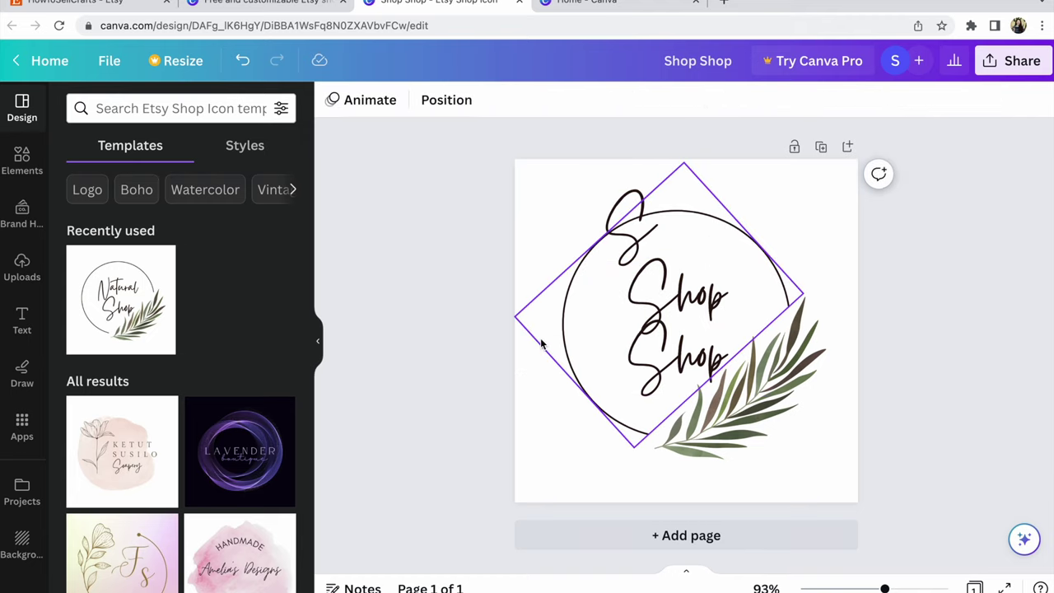
Step: Move the "S" text box to the design's upper-left area and scale it down slightly to font size about 62
drag(633, 221, 610, 214)
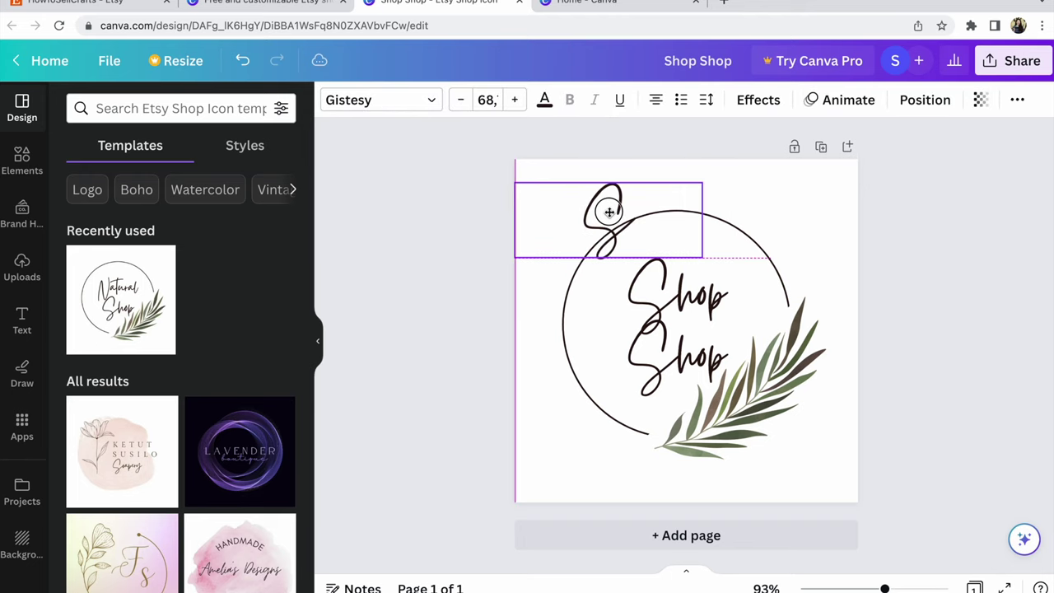
mouse_move(513, 258)
mouse_down()
mouse_move(539, 240)
mouse_move(633, 214)
mouse_move(532, 255)
mouse_up()
Step: Change the color of the letter "S" to the bright red default solid color
click(592, 215)
drag(592, 216, 641, 221)
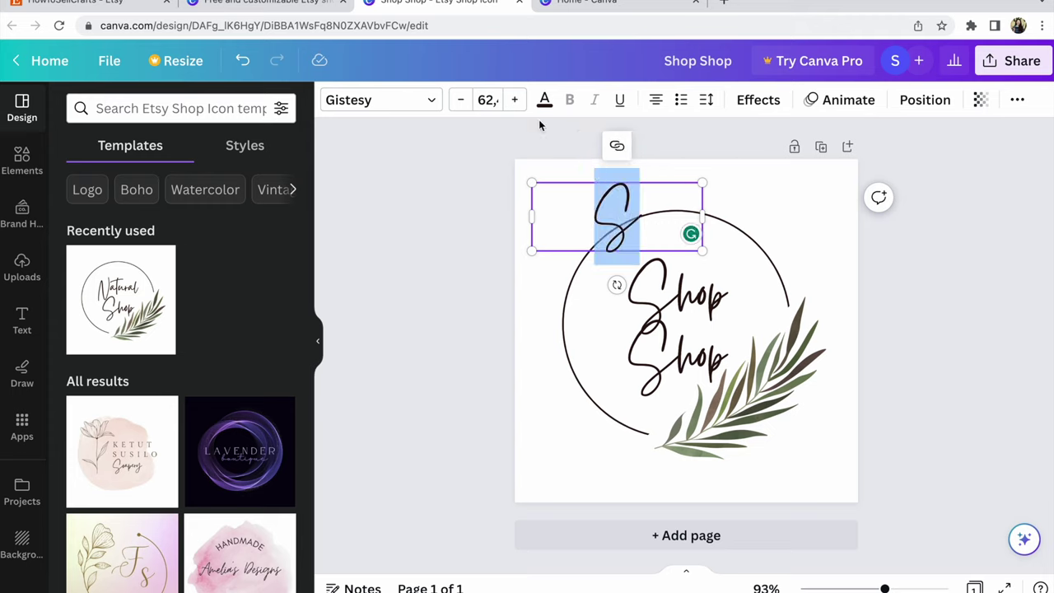
click(487, 100)
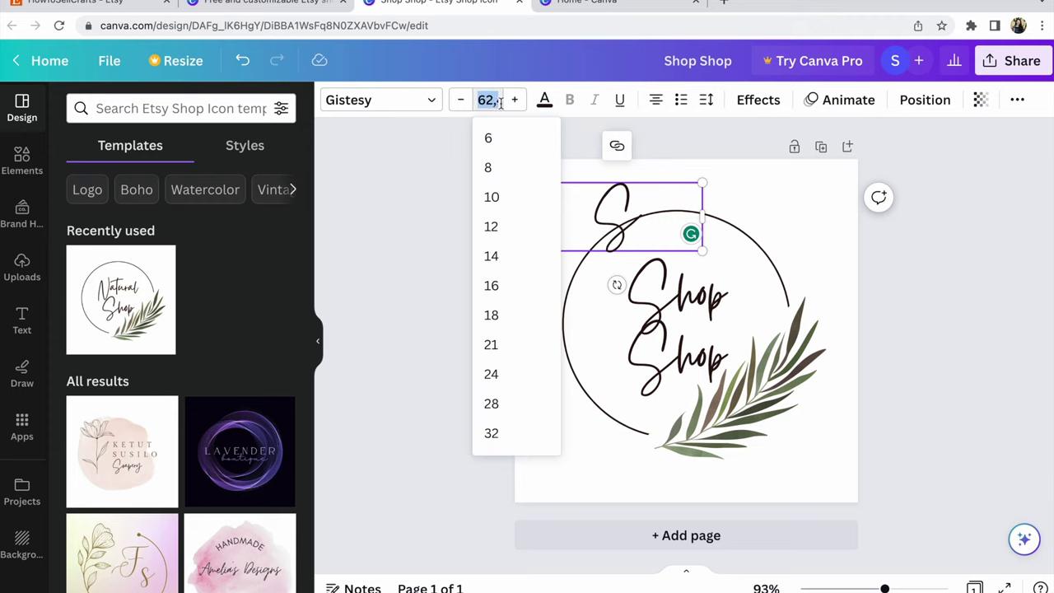
click(514, 100)
click(461, 99)
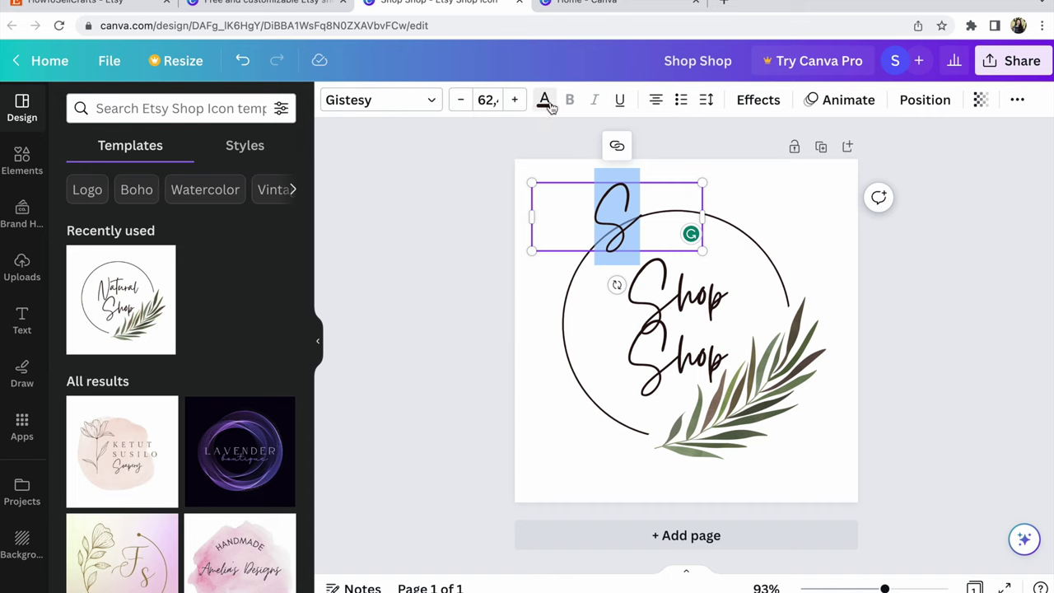
click(544, 100)
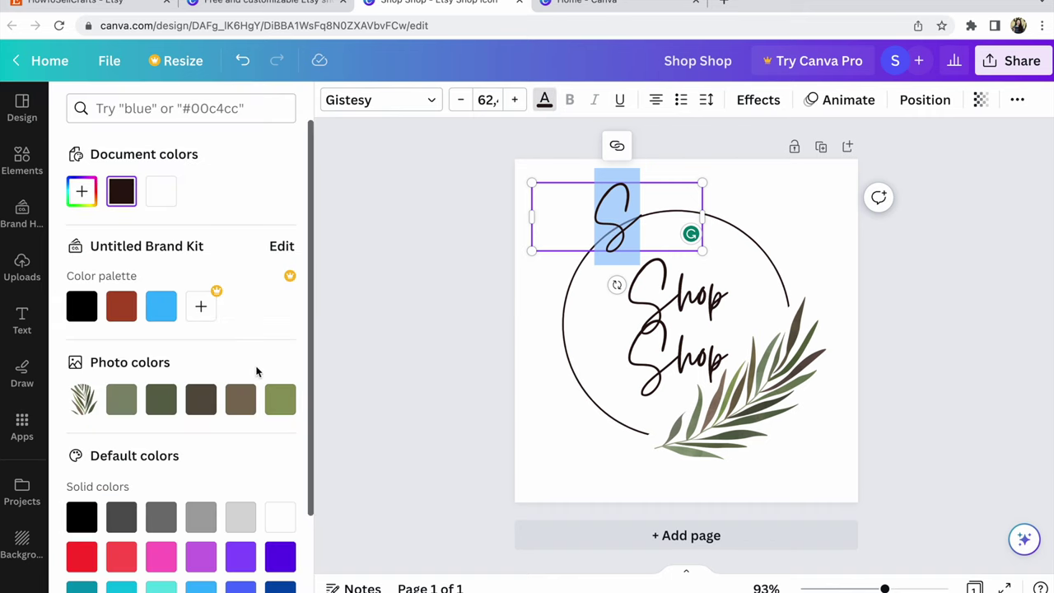
click(82, 557)
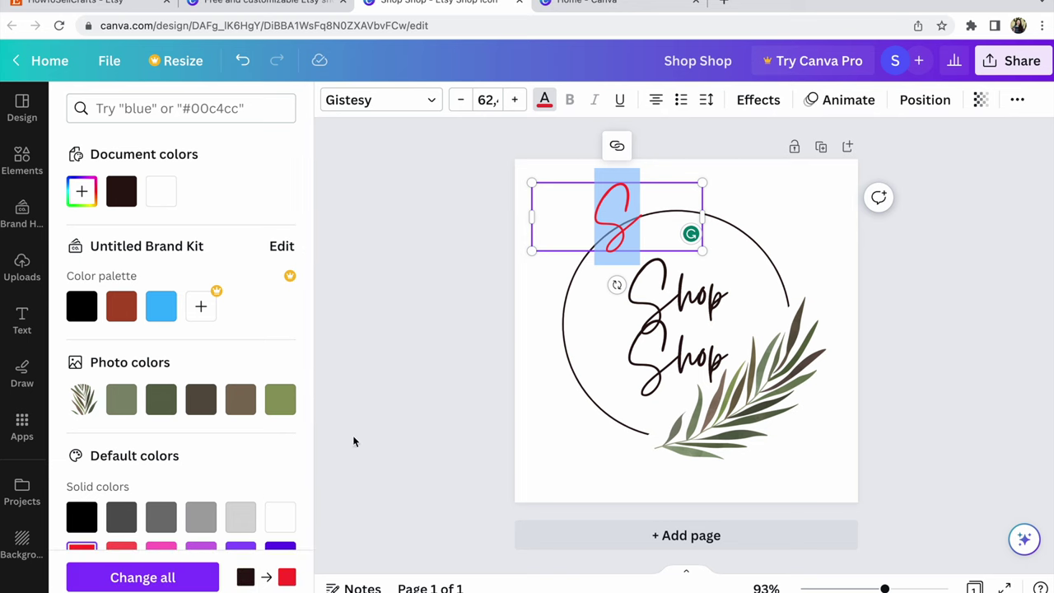
click(548, 290)
Step: Delete the red "S" text box from the design
click(609, 216)
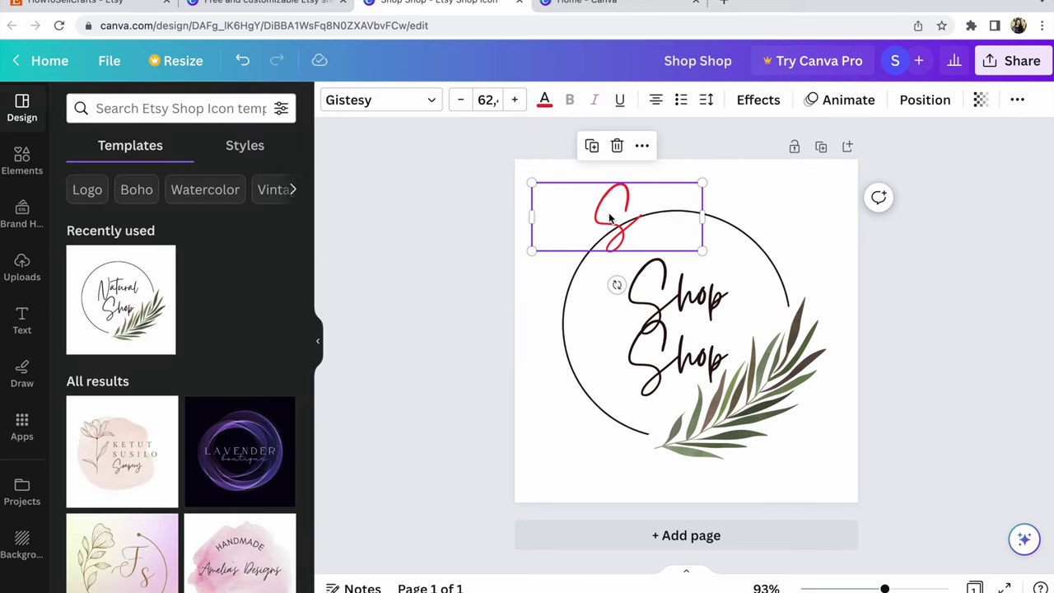
click(617, 145)
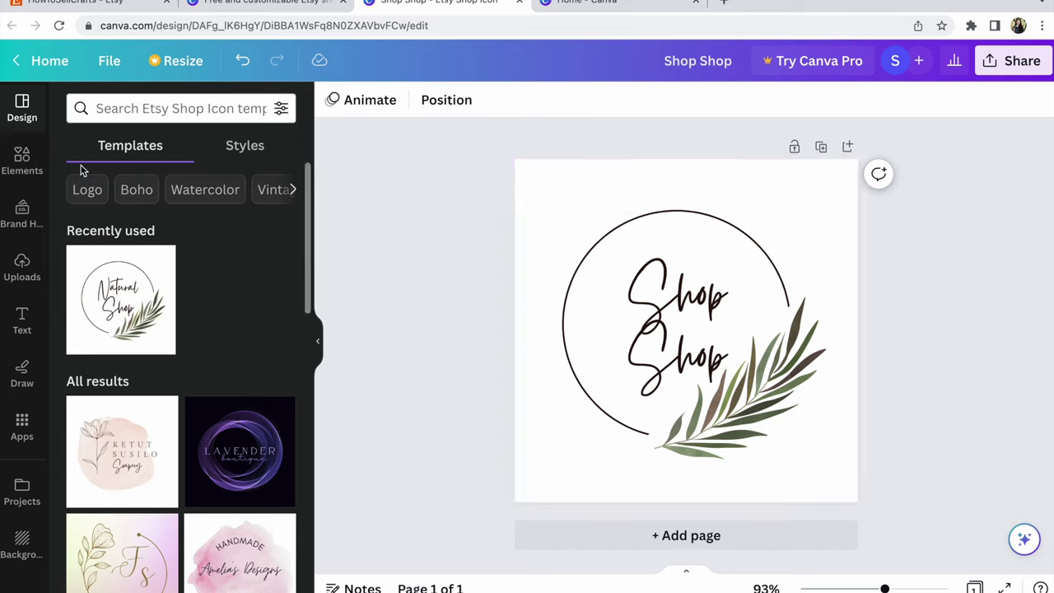
Step: Show the design elements library and delete the leaf branch image from the logo
click(21, 161)
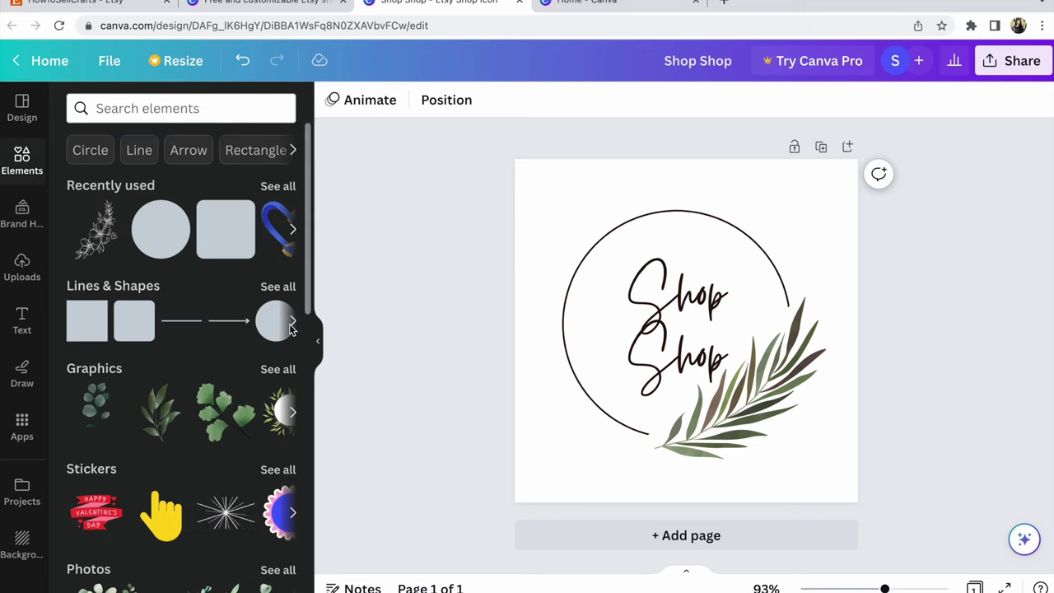
click(698, 436)
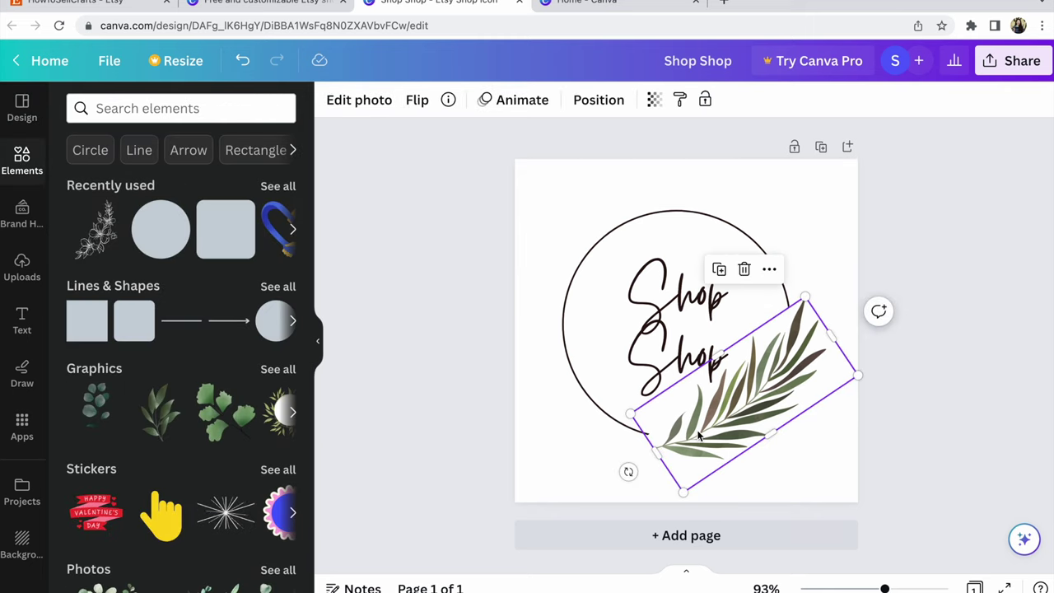
key(Delete)
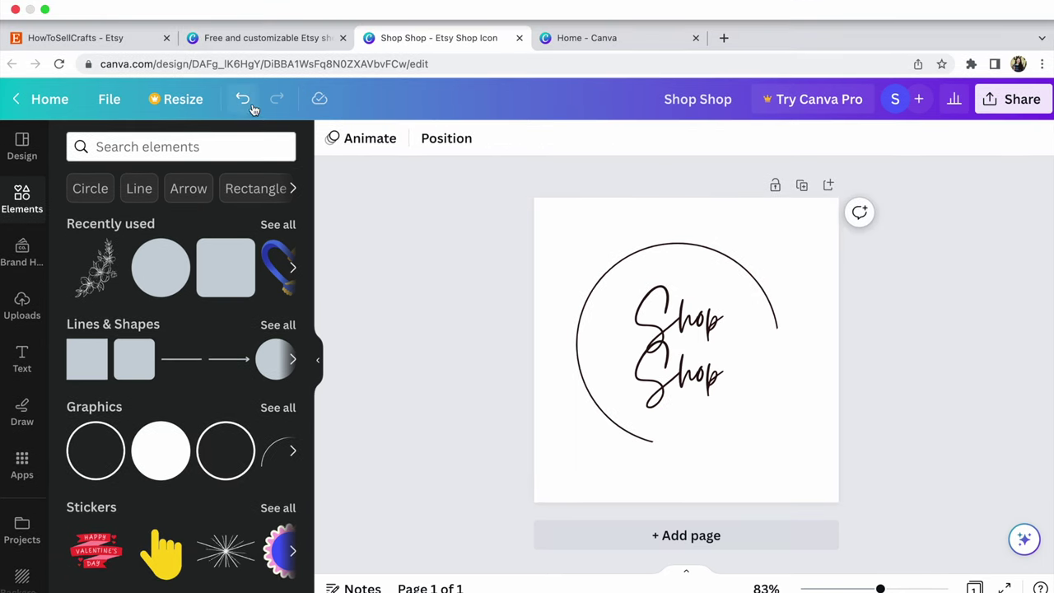
Step: Undo the deletion of the leaf branch and search the elements library for "flowers"
click(243, 98)
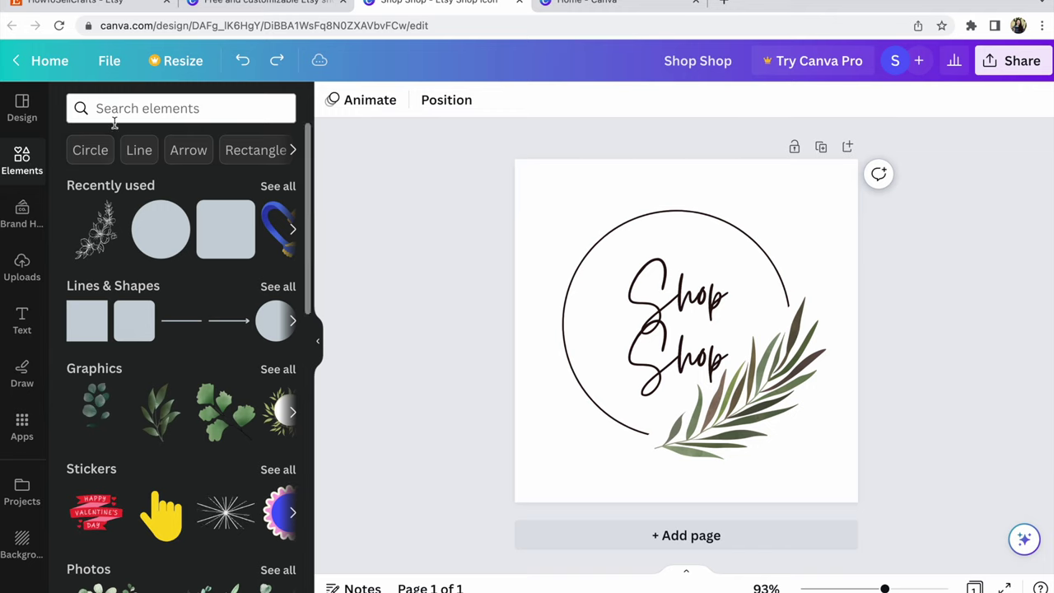
click(128, 109)
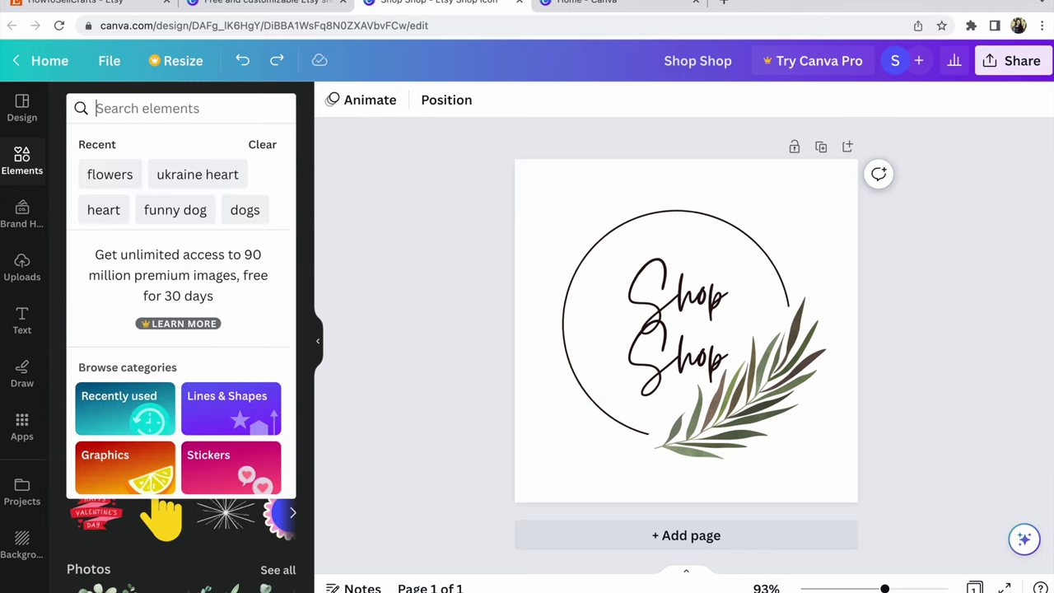
text(flowe)
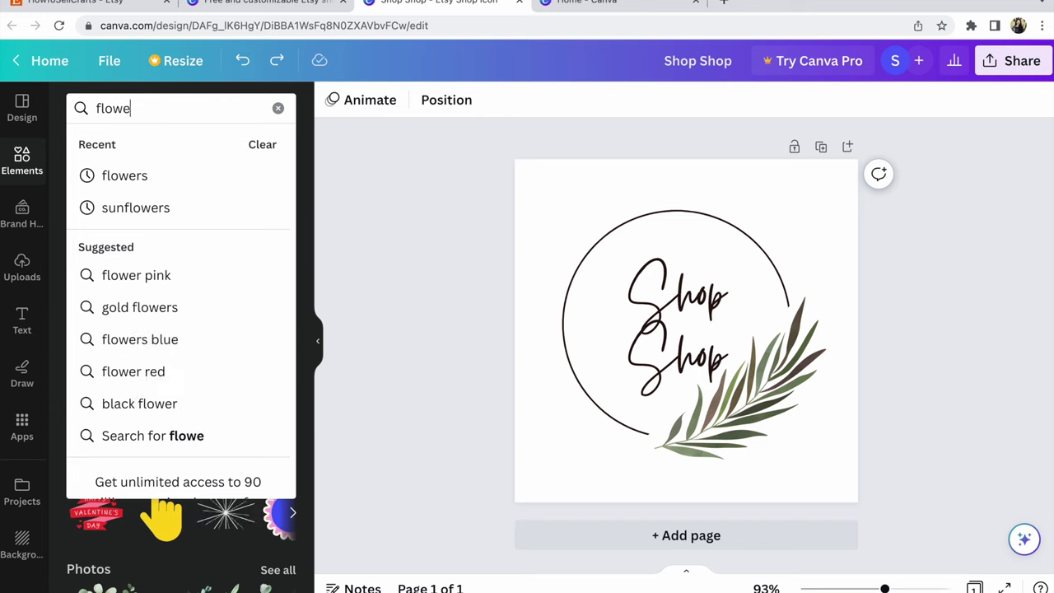
text(rs)
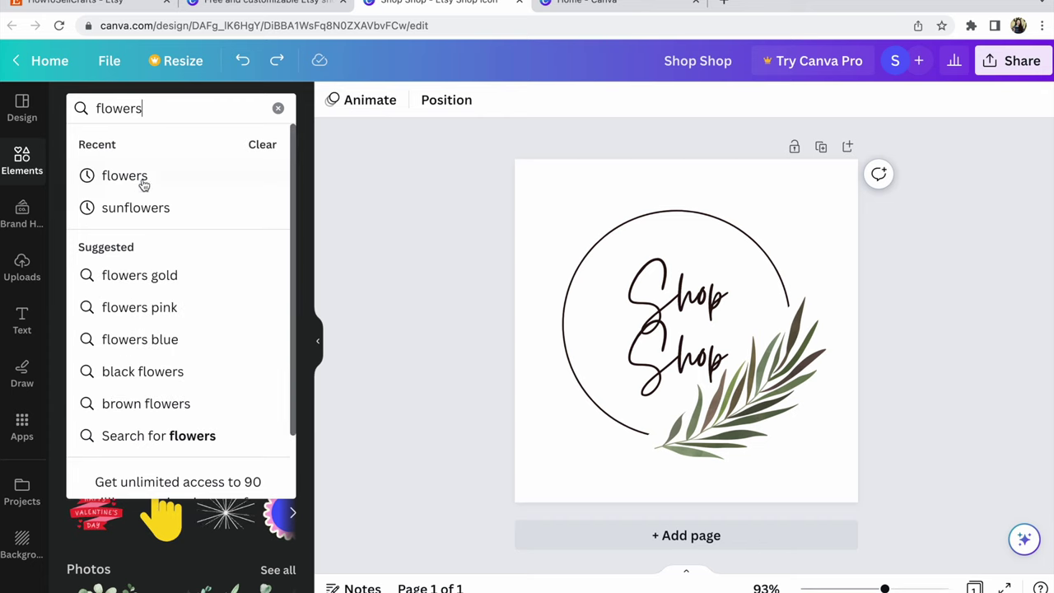
click(125, 179)
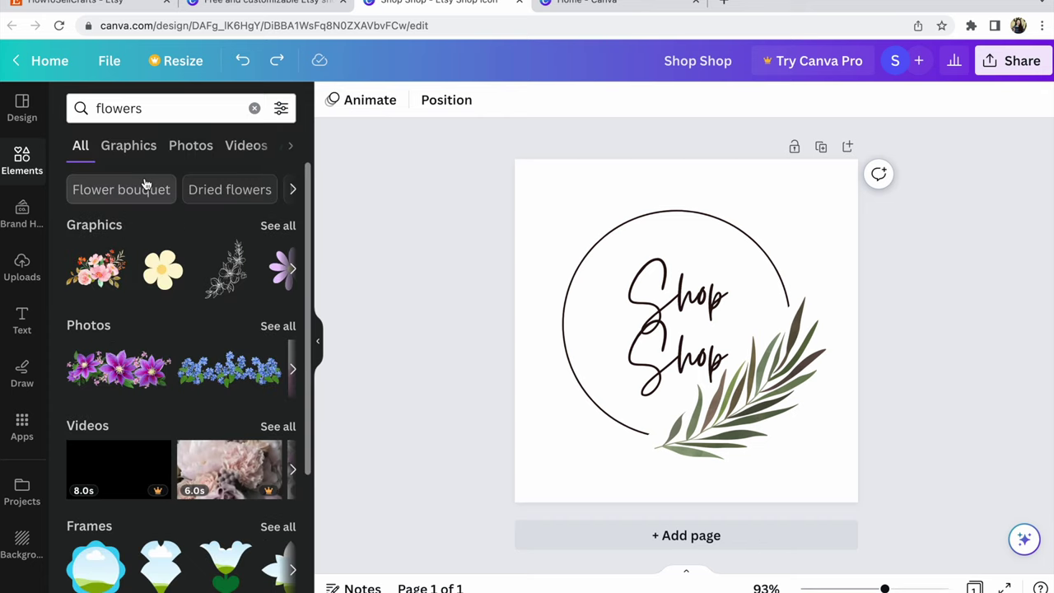
Step: Move the leaf branch to the design's upper-left corner and place the black line-art flower graphic at the circle outline's lower right
drag(706, 419, 537, 253)
click(233, 289)
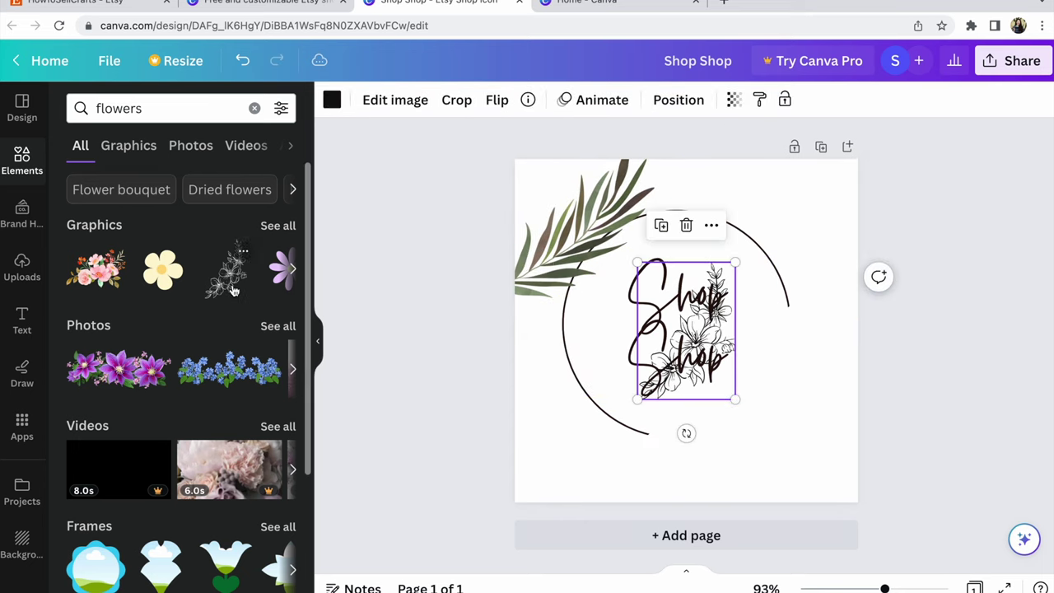
drag(713, 349, 775, 418)
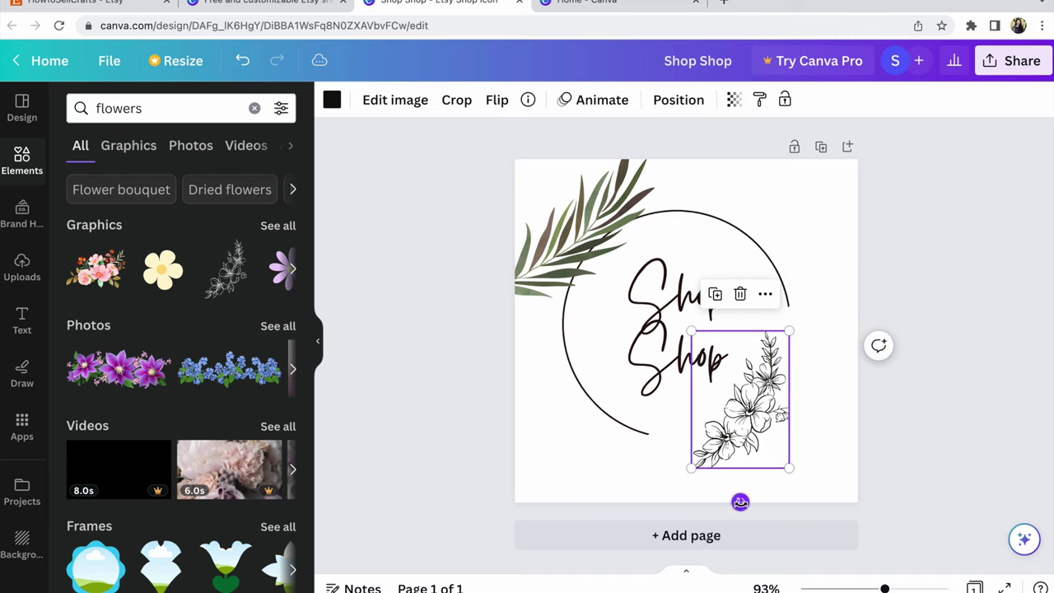
Step: Rotate the line-art flower graphic slightly clockwise, enlarge it and position it across the gap in the circle outline
drag(740, 501, 719, 444)
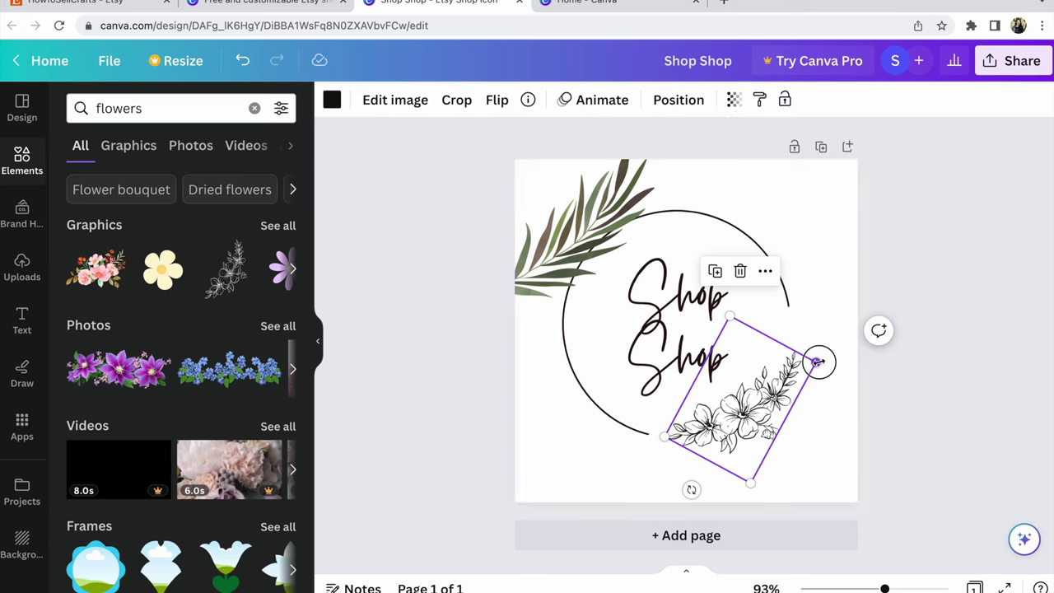
mouse_move(818, 363)
mouse_down()
mouse_move(911, 343)
mouse_move(794, 370)
mouse_move(892, 350)
mouse_move(823, 359)
mouse_up()
drag(693, 491, 715, 492)
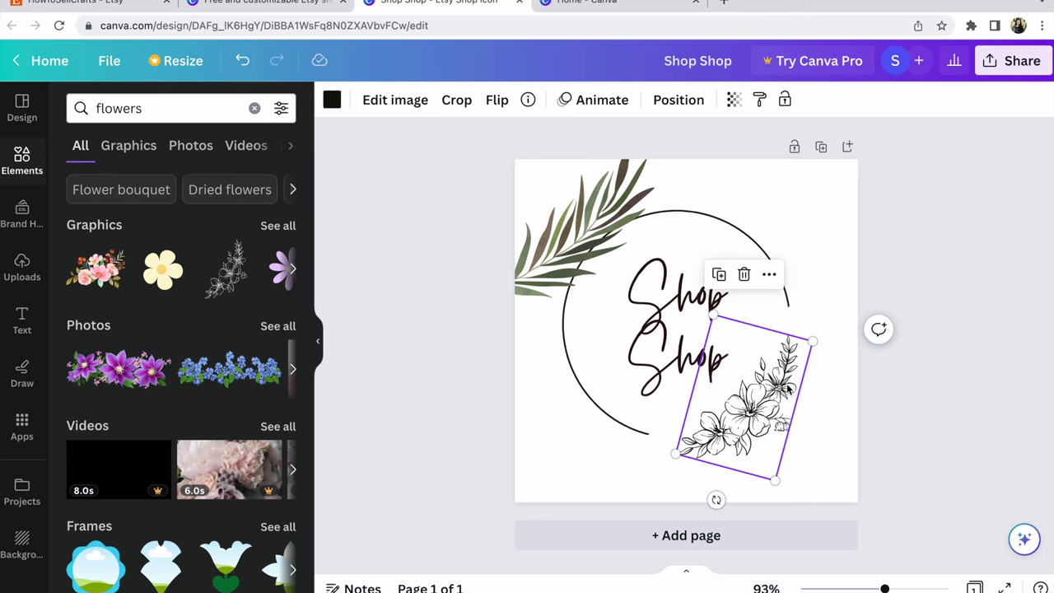
drag(813, 340, 851, 308)
drag(763, 420, 734, 414)
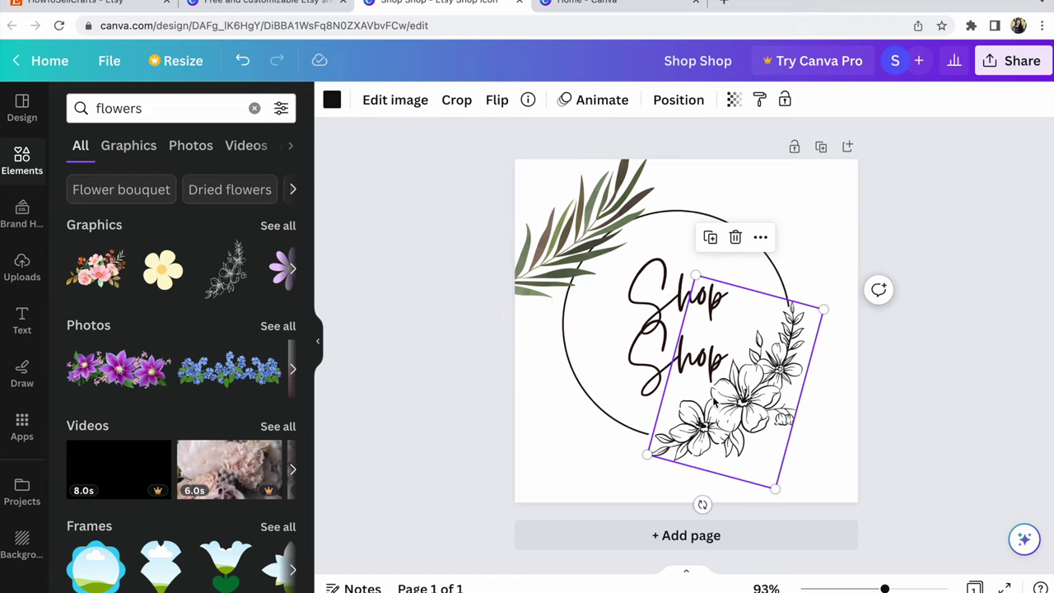
Step: Insert a solid circle shape and enlarge it to about 463 px across so it nearly fills the page
click(25, 170)
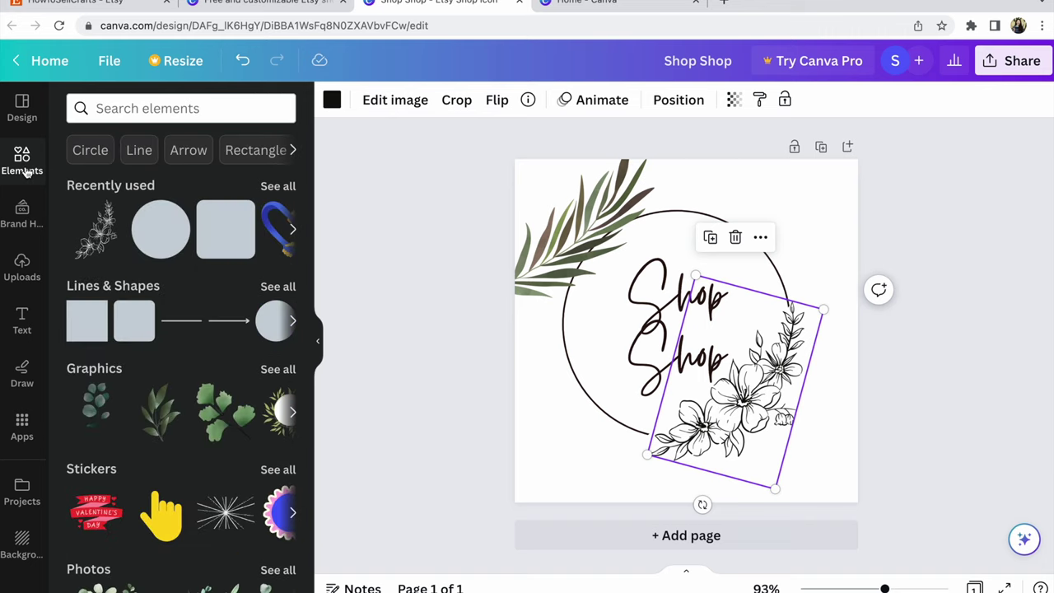
click(112, 287)
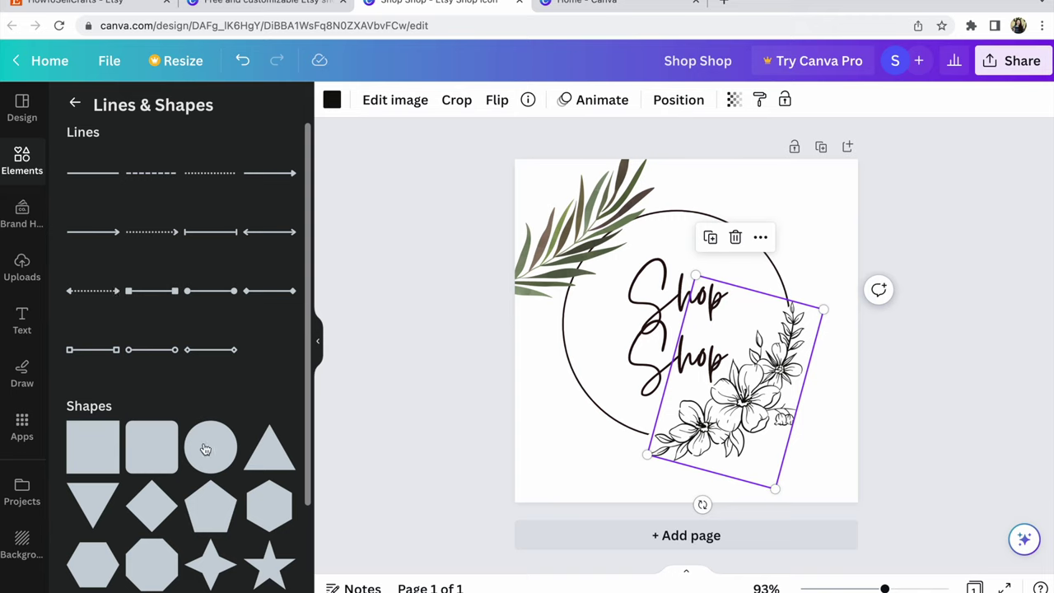
click(211, 455)
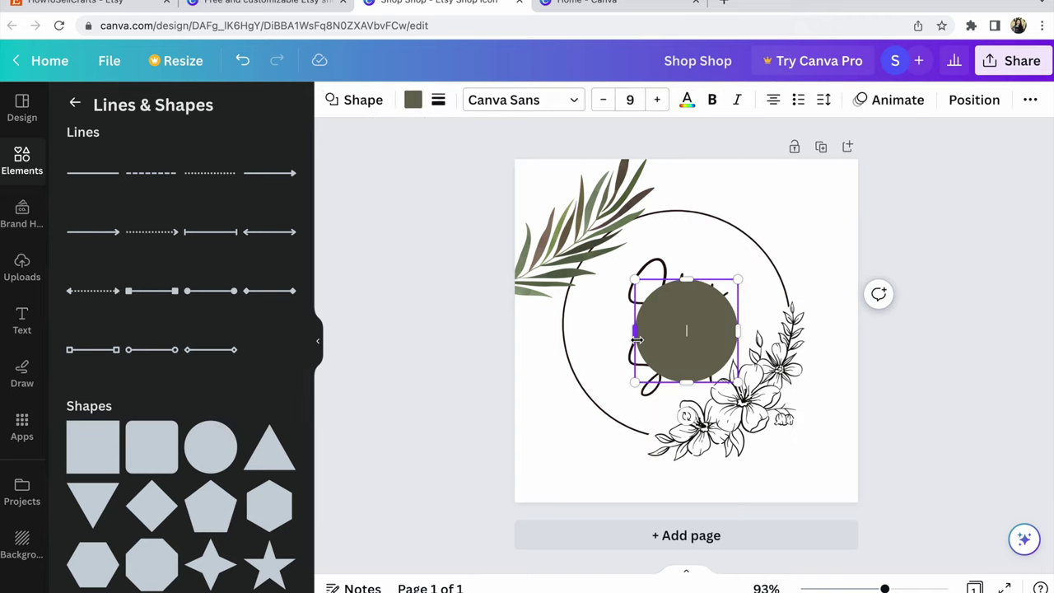
drag(635, 280, 477, 229)
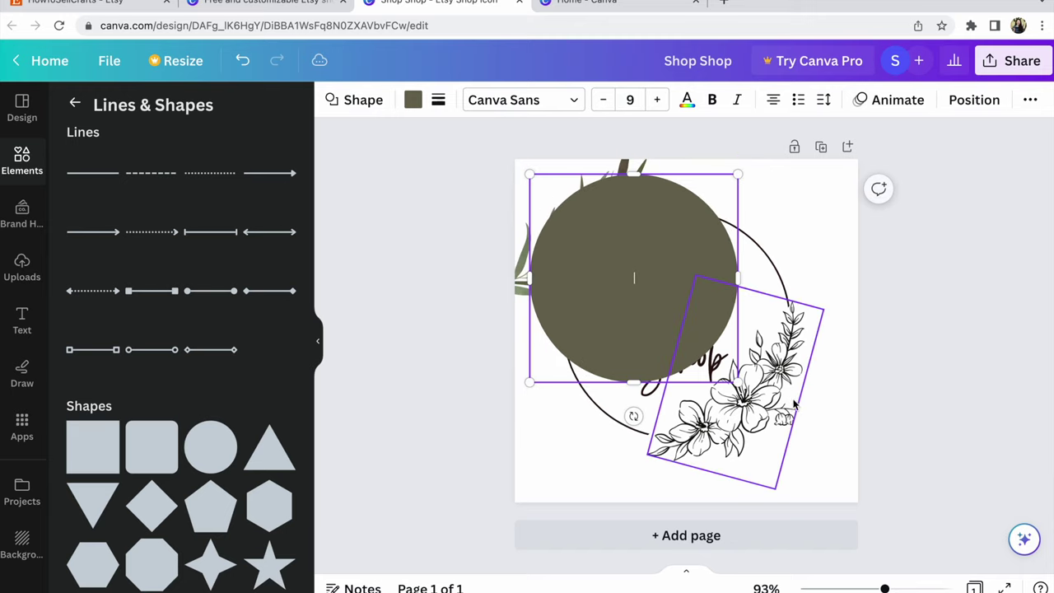
drag(810, 461, 842, 489)
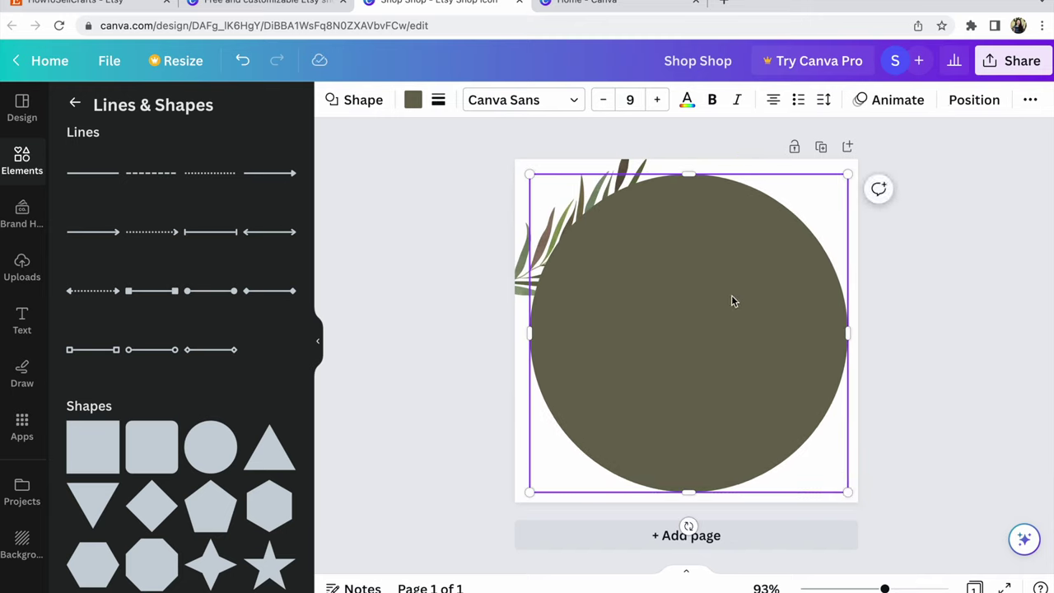
Step: Send the solid circle backward until it lies behind the flowers, text, outline and leaf branch
click(974, 100)
click(278, 144)
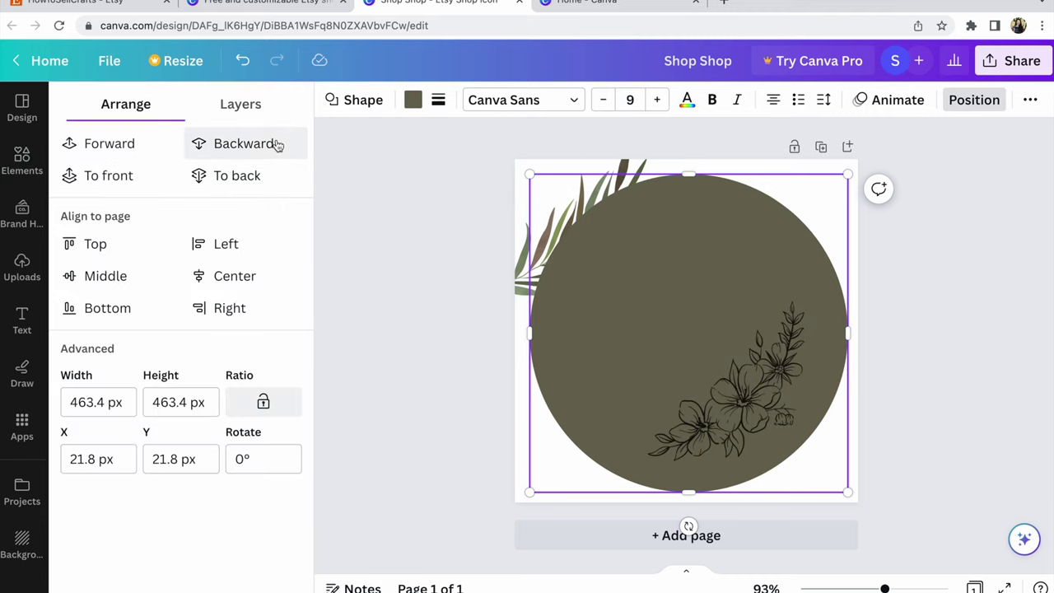
click(278, 143)
click(278, 144)
click(278, 144)
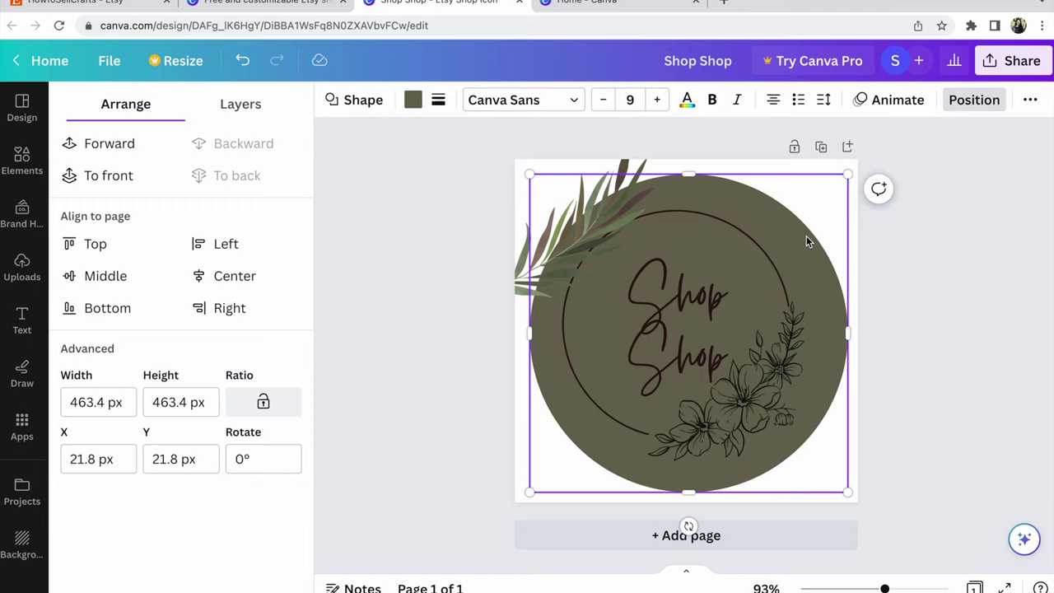
Step: Set the background circle's transparency to 49
click(1030, 101)
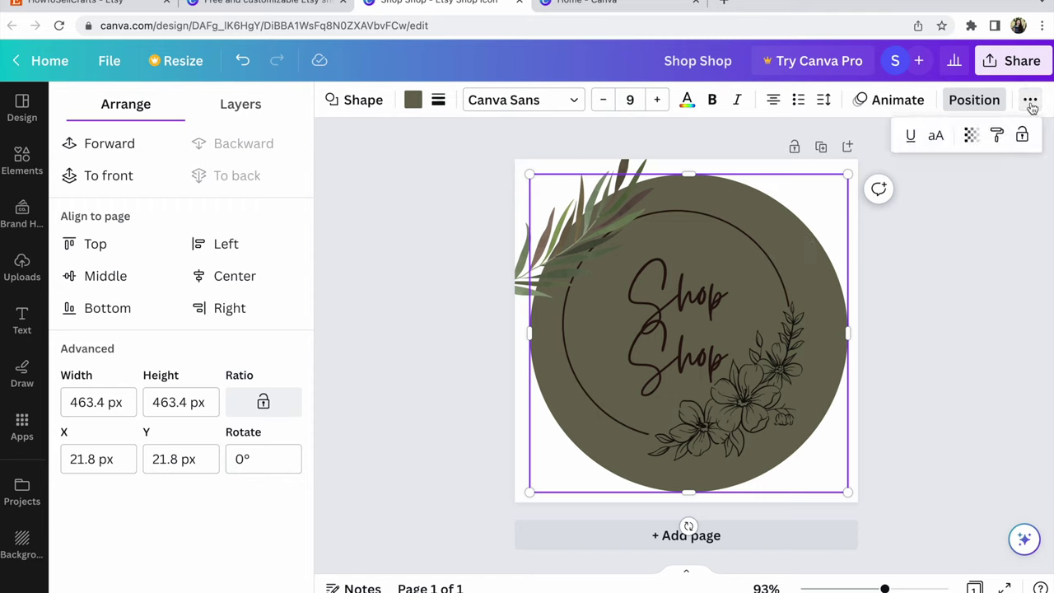
click(976, 141)
drag(966, 198, 896, 211)
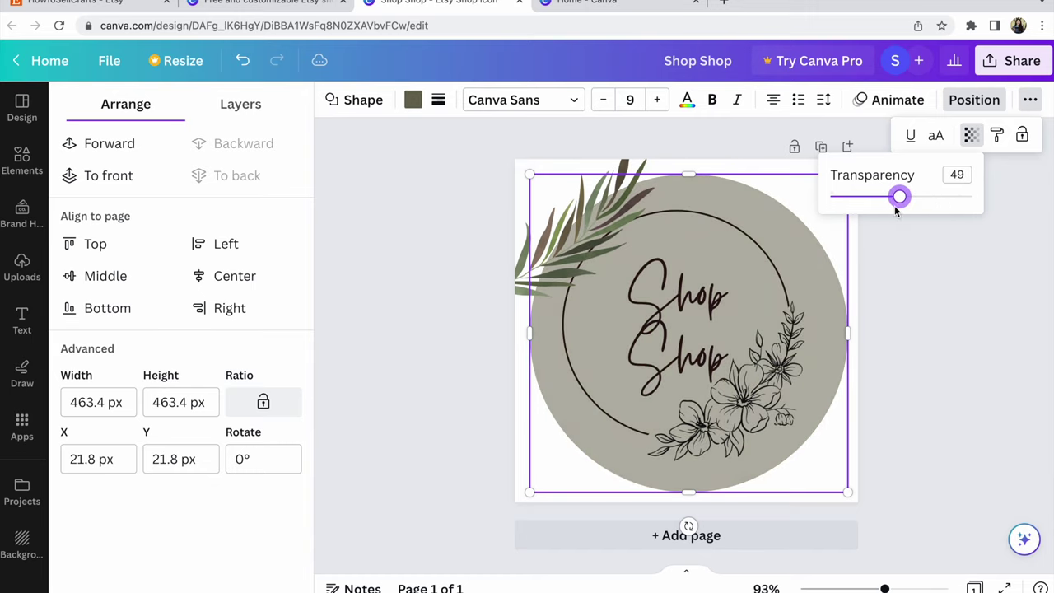
Step: Try a solid pink fill on the background circle and replace it with the pale yellow-to-pink gradient
click(413, 100)
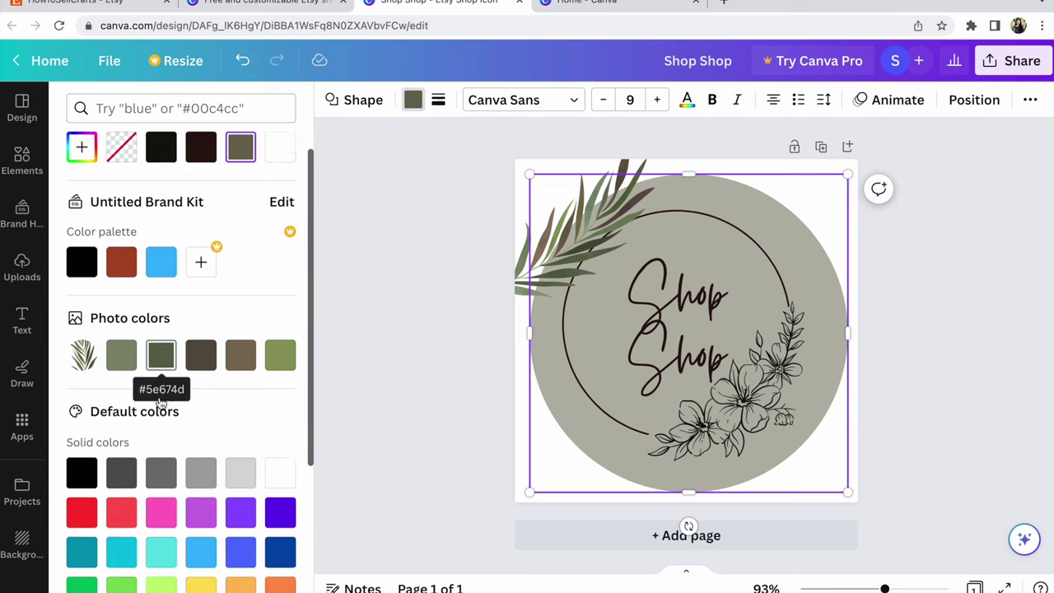
scroll(160, 386, down, 3)
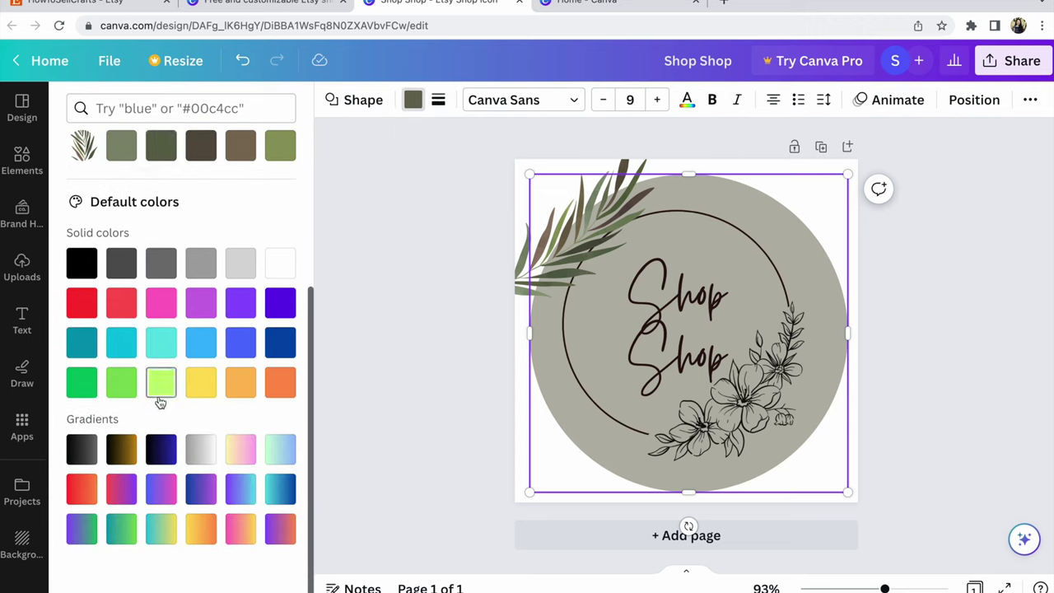
click(161, 311)
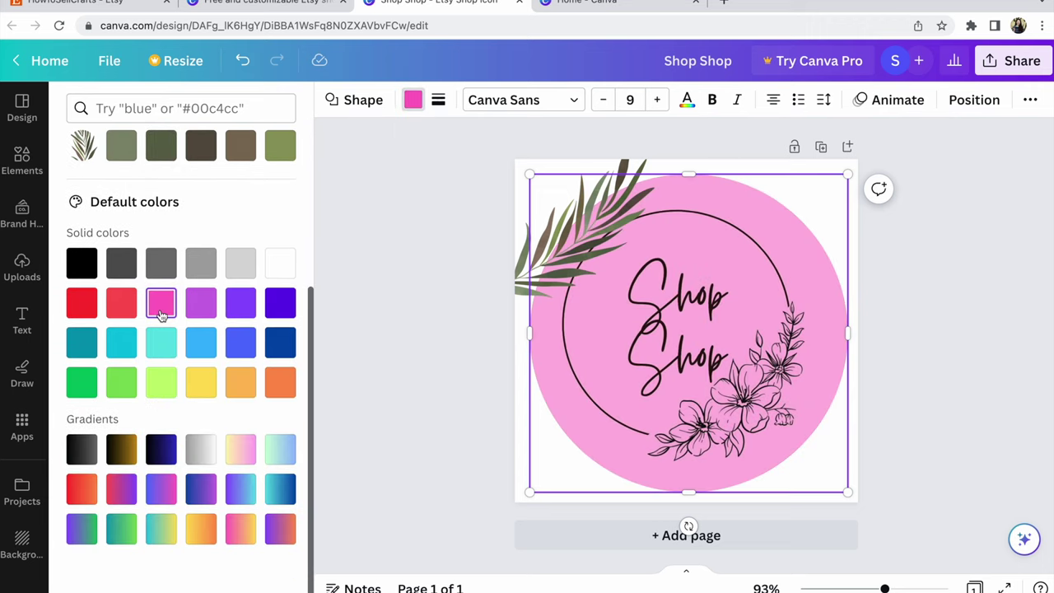
click(241, 451)
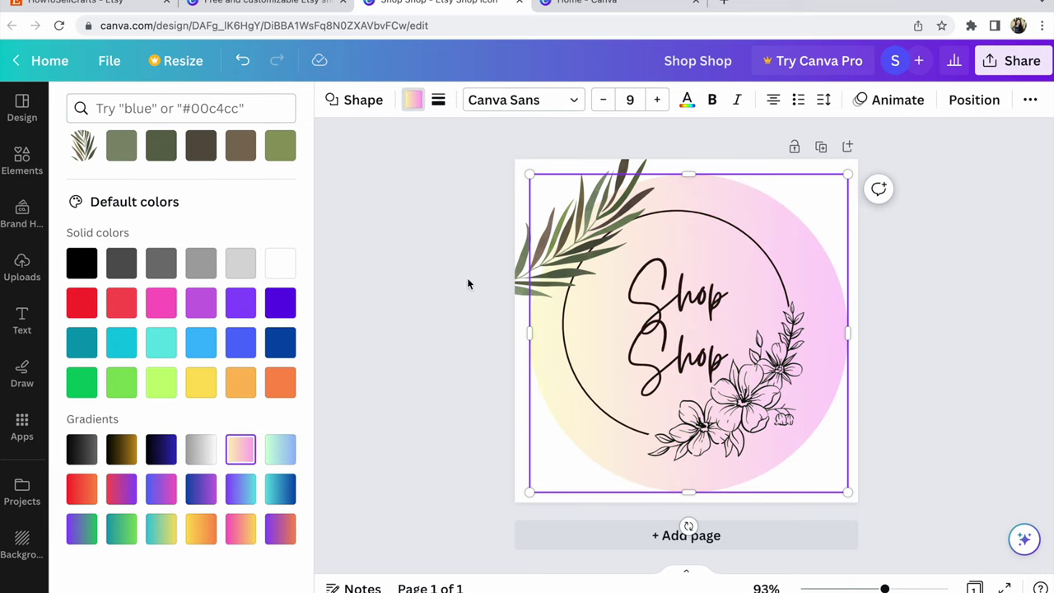
Step: Delete the leaf branch from the design's upper-left corner
click(553, 269)
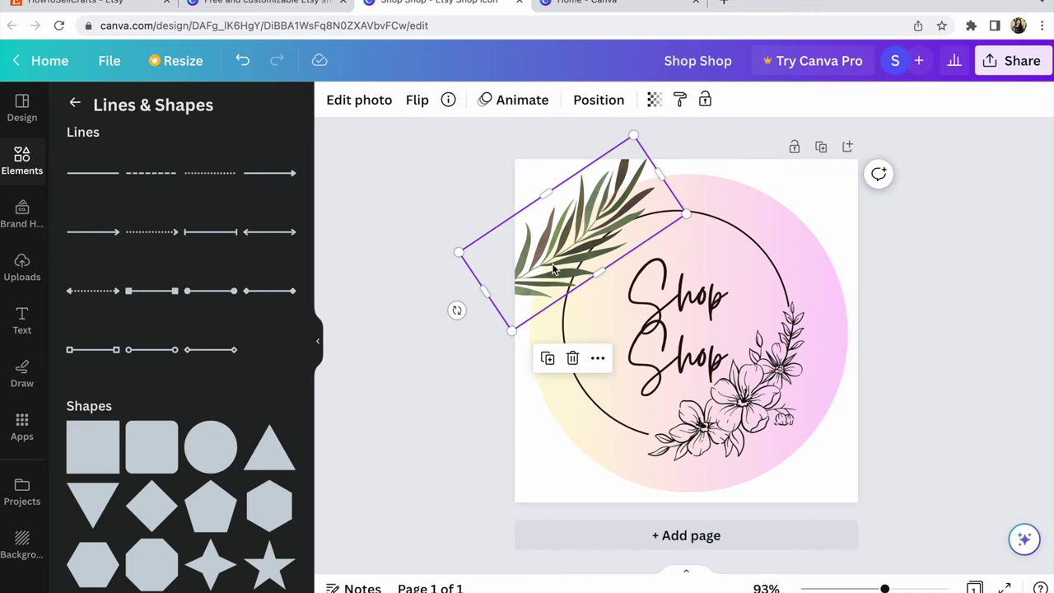
key(Delete)
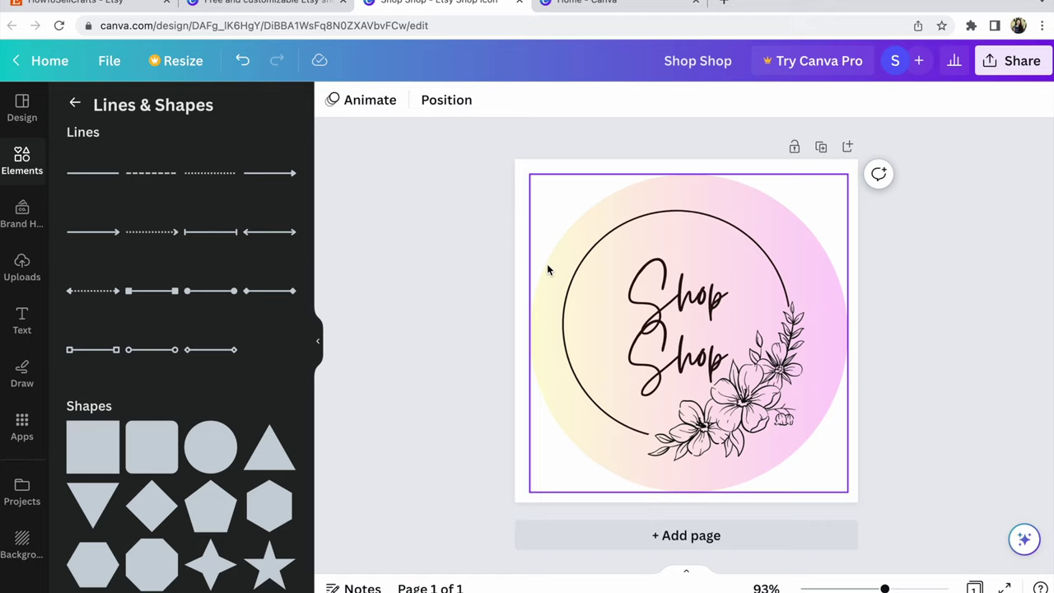
Step: Browse the previously uploaded images and add the photo of white blossoms on a green background to the design
click(22, 163)
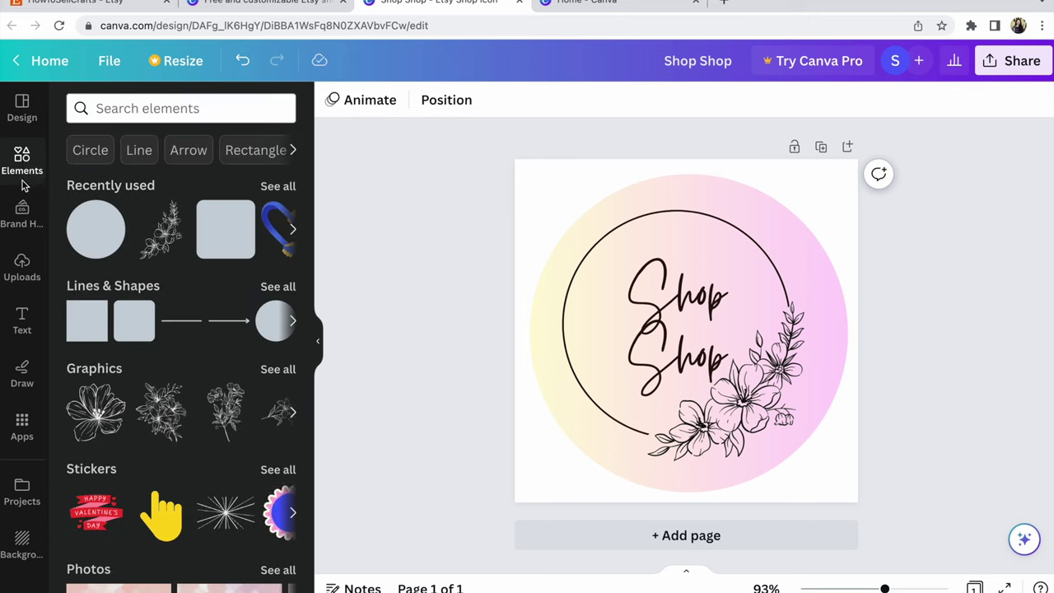
click(22, 277)
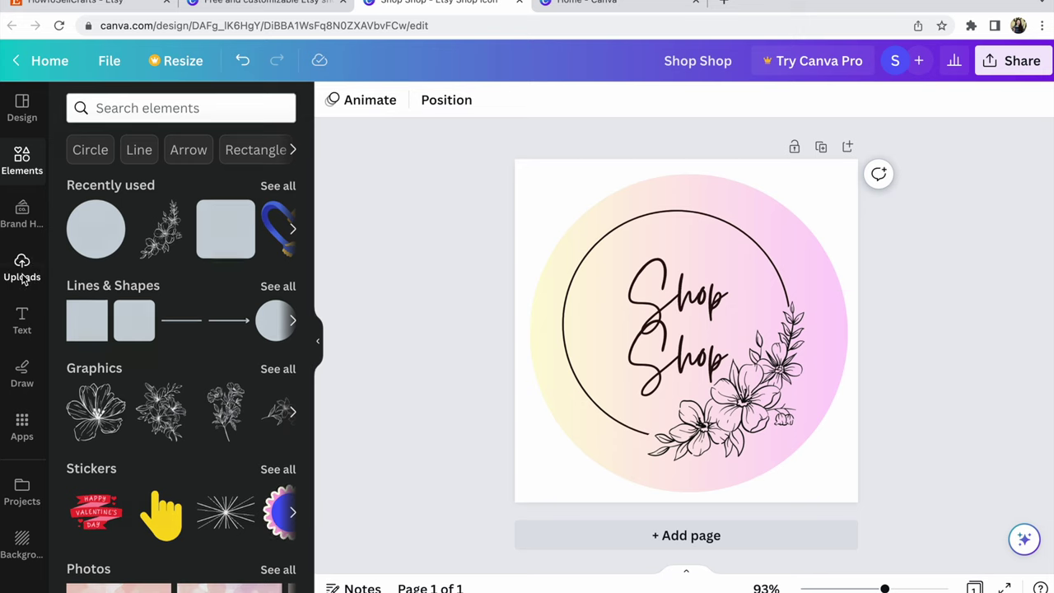
click(163, 149)
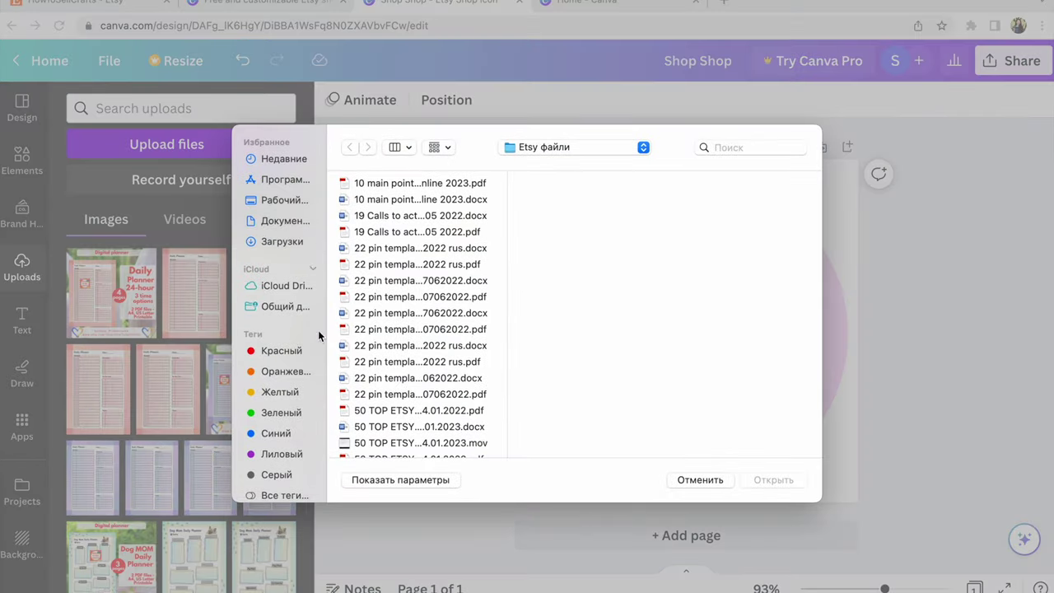
click(700, 479)
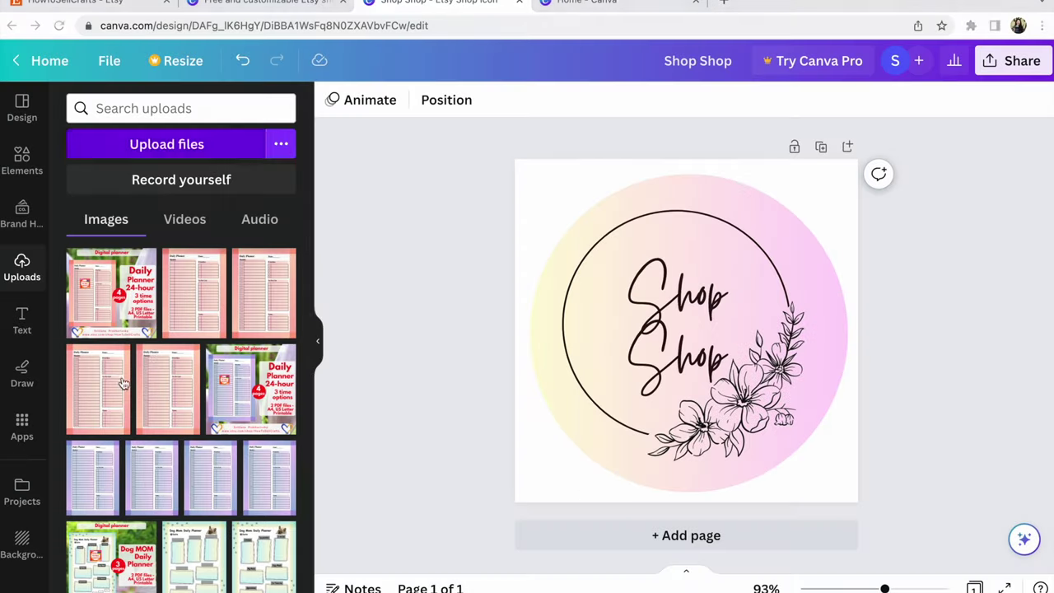
scroll(237, 364, down, 10)
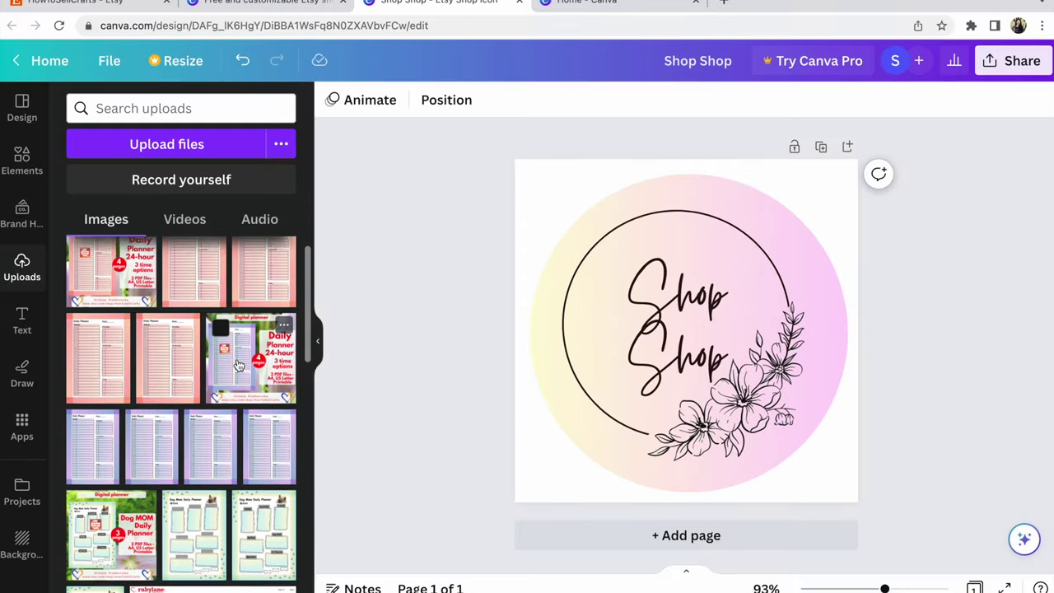
scroll(237, 365, down, 5)
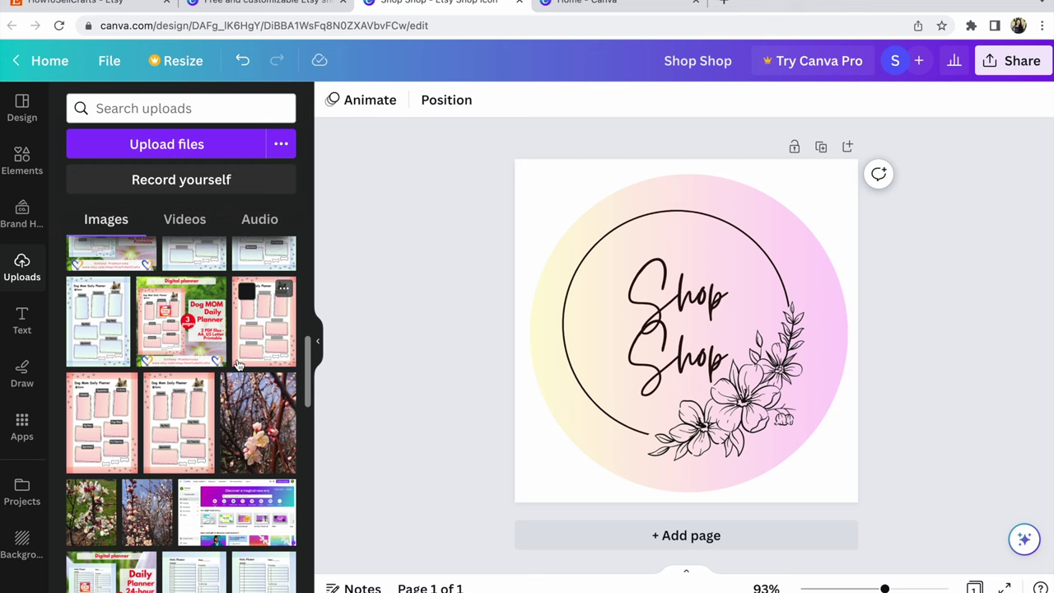
click(87, 527)
Step: Crop the blossom photo's lower edge and enlarge it to about 647 by 605 px so it covers the whole page
drag(685, 456, 681, 381)
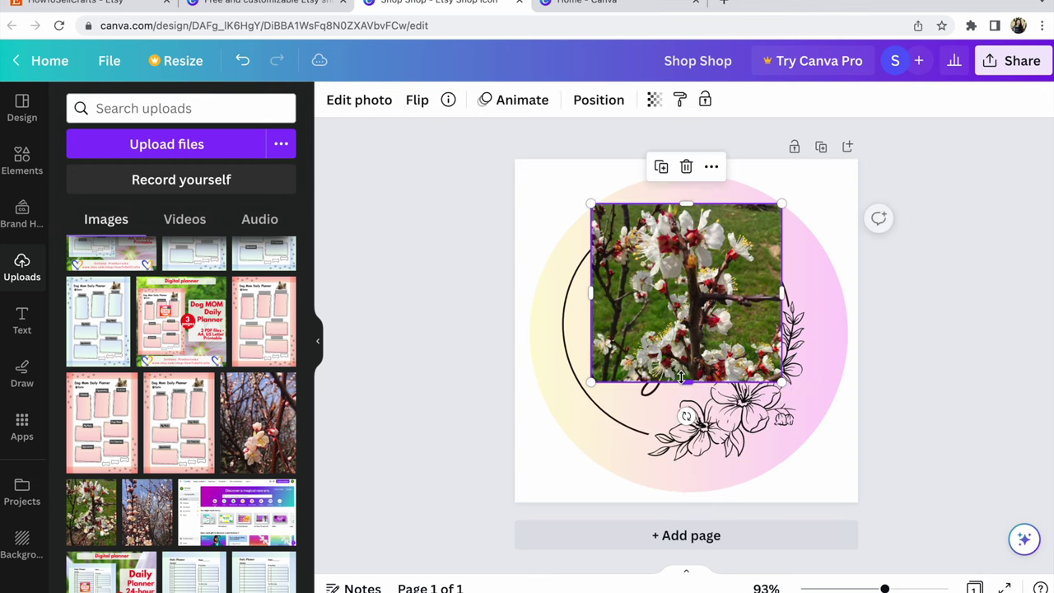
drag(590, 381, 447, 517)
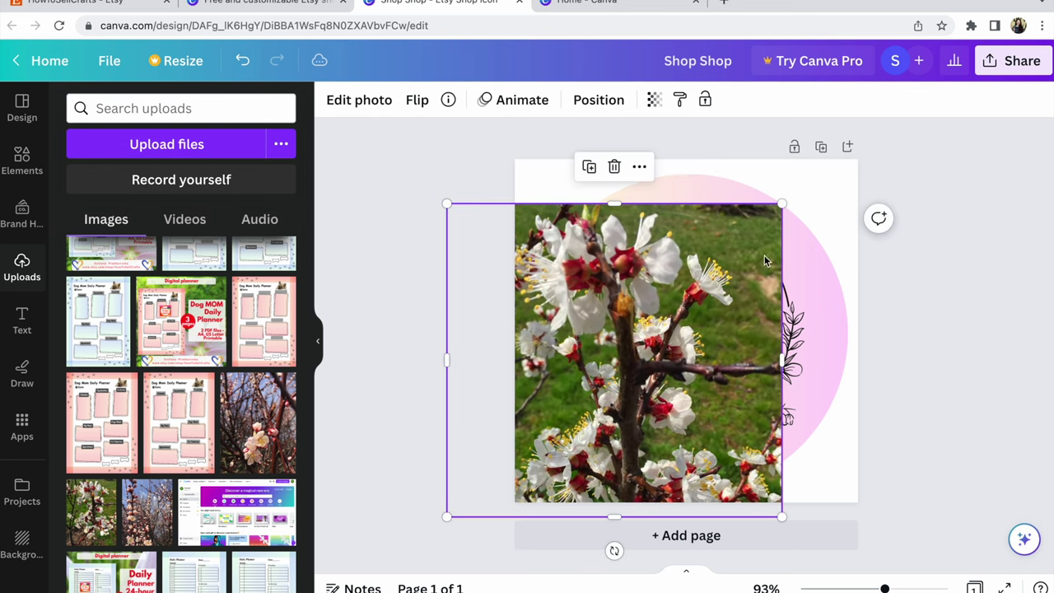
drag(782, 203, 952, 184)
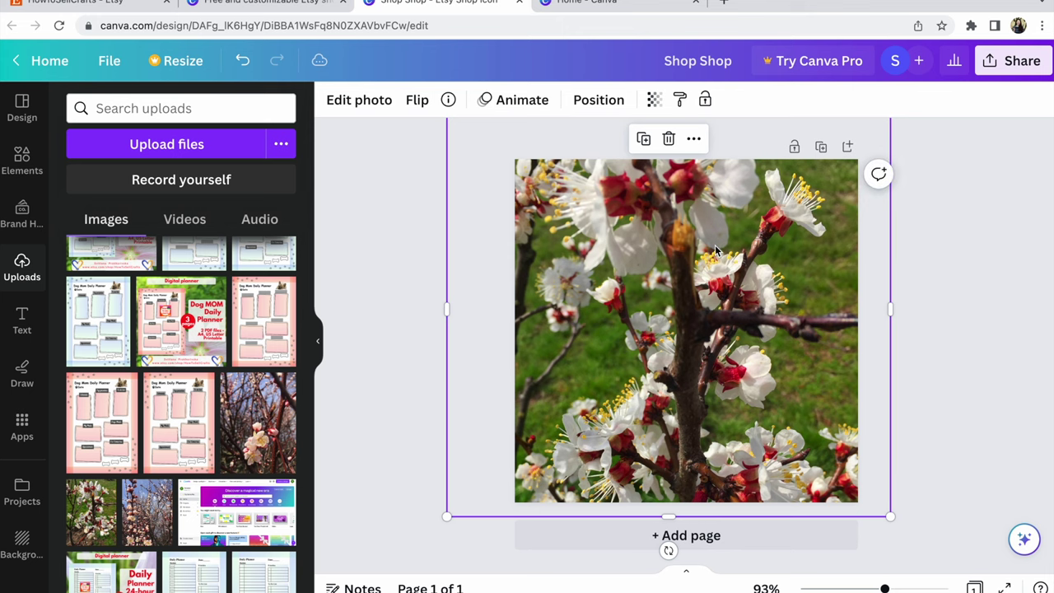
Step: Send the blossom photo backward behind the circle, text and floral graphics
click(599, 100)
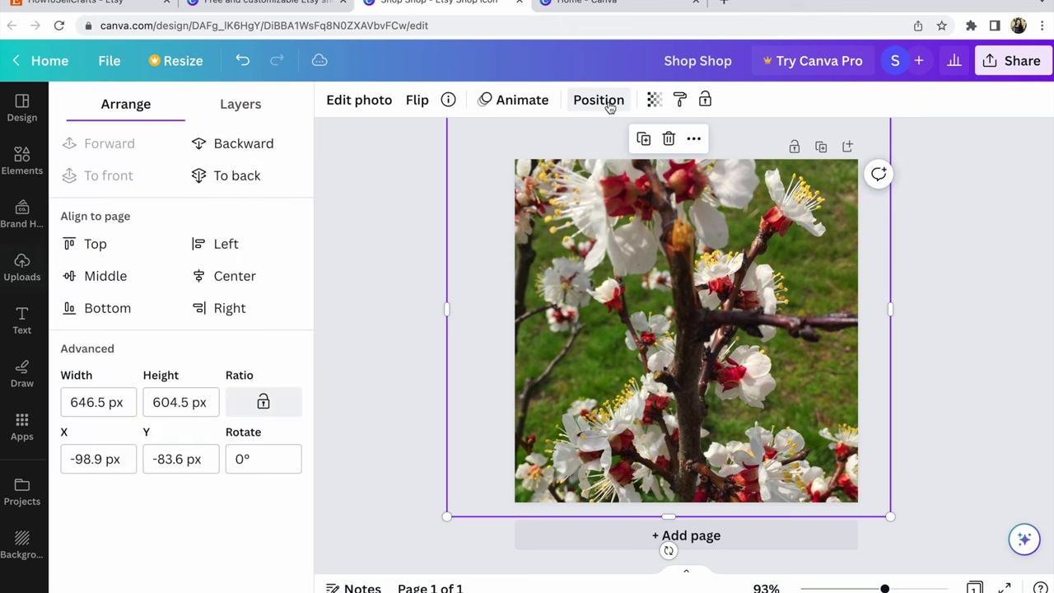
click(250, 150)
click(249, 150)
click(250, 151)
click(250, 151)
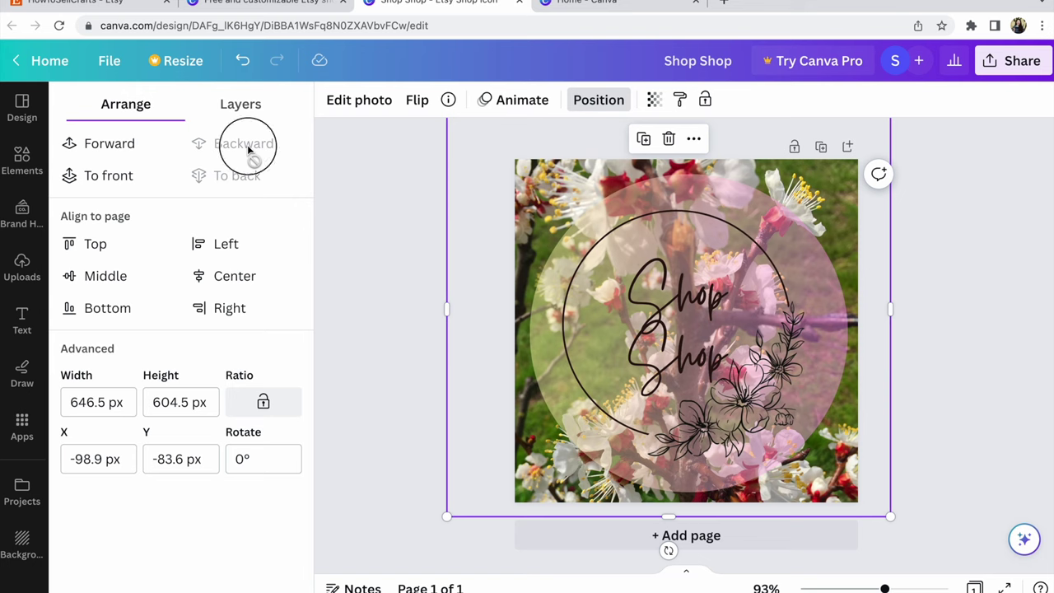
Step: Set the blossom photo's transparency to 16
click(653, 100)
drag(653, 161, 531, 175)
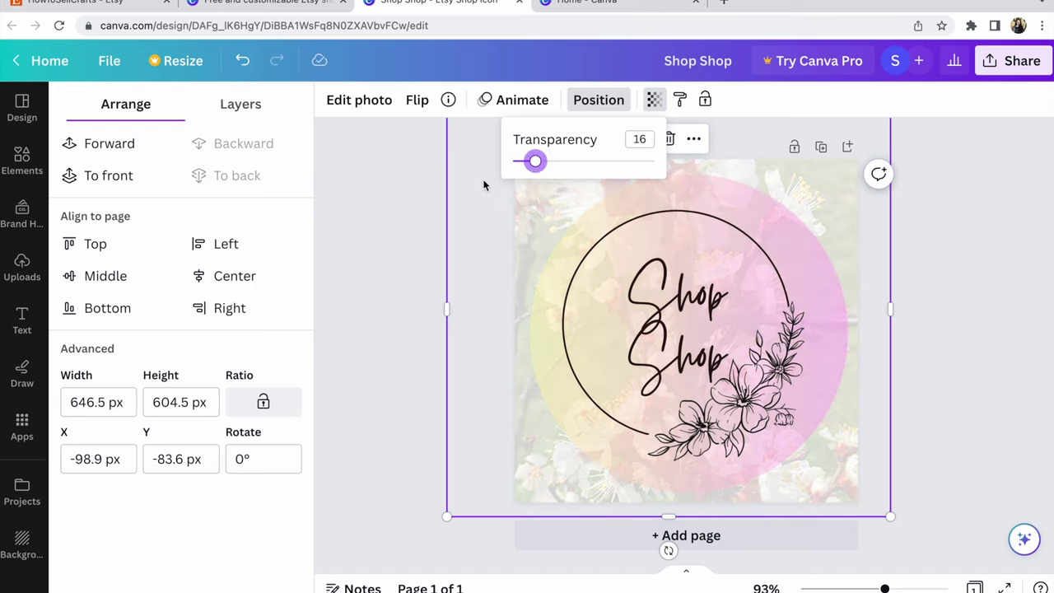
click(427, 188)
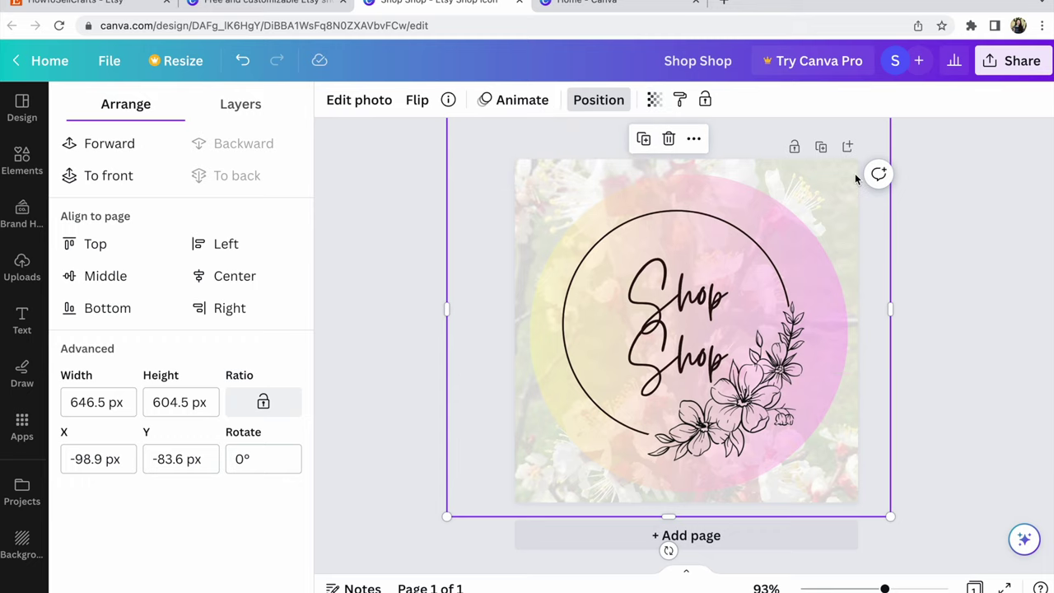
Step: Delete the faded blossom photo from the design
key(Delete)
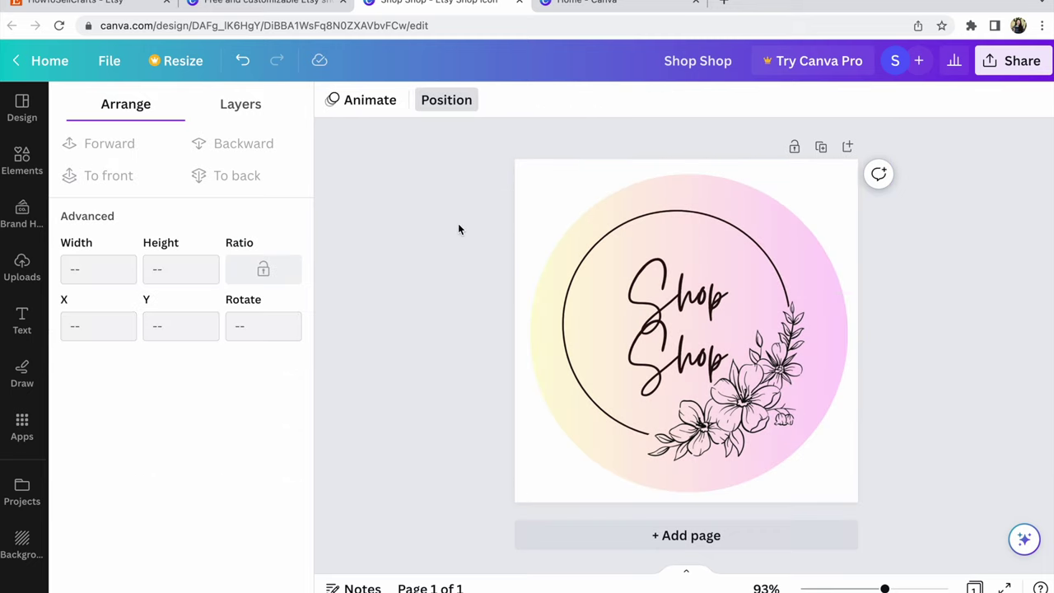
click(32, 169)
click(33, 168)
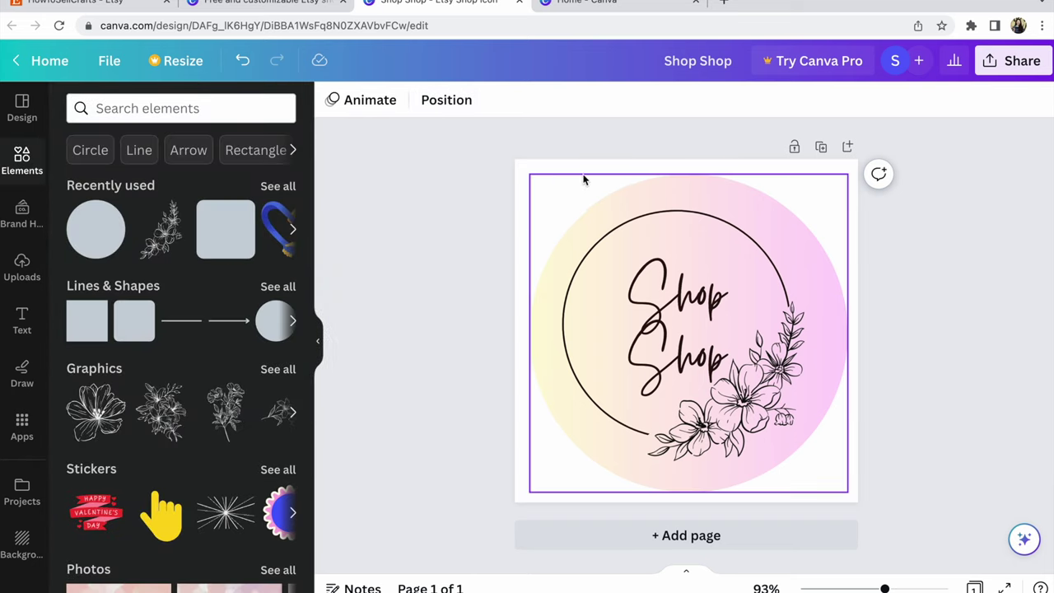
Step: Try solid light grey and pink page backgrounds, and replace them with the pale yellow-to-pink gradient
click(531, 165)
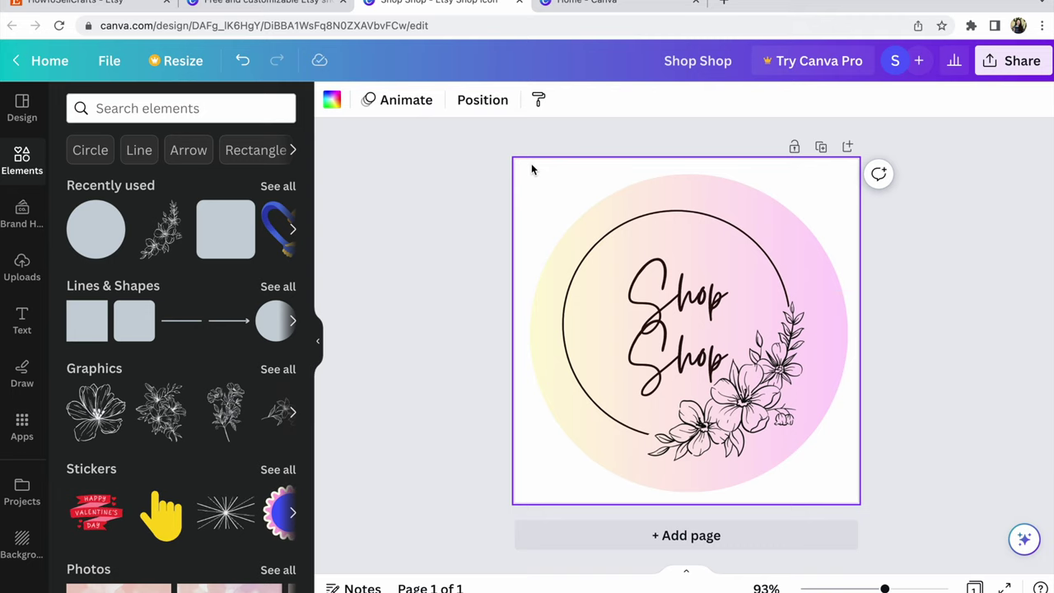
click(332, 102)
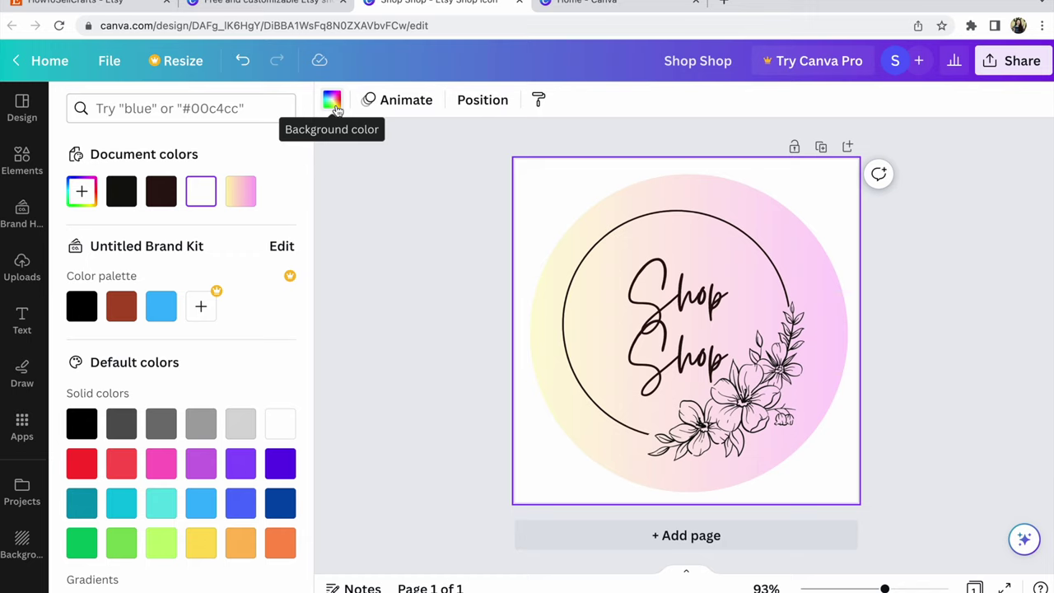
click(238, 428)
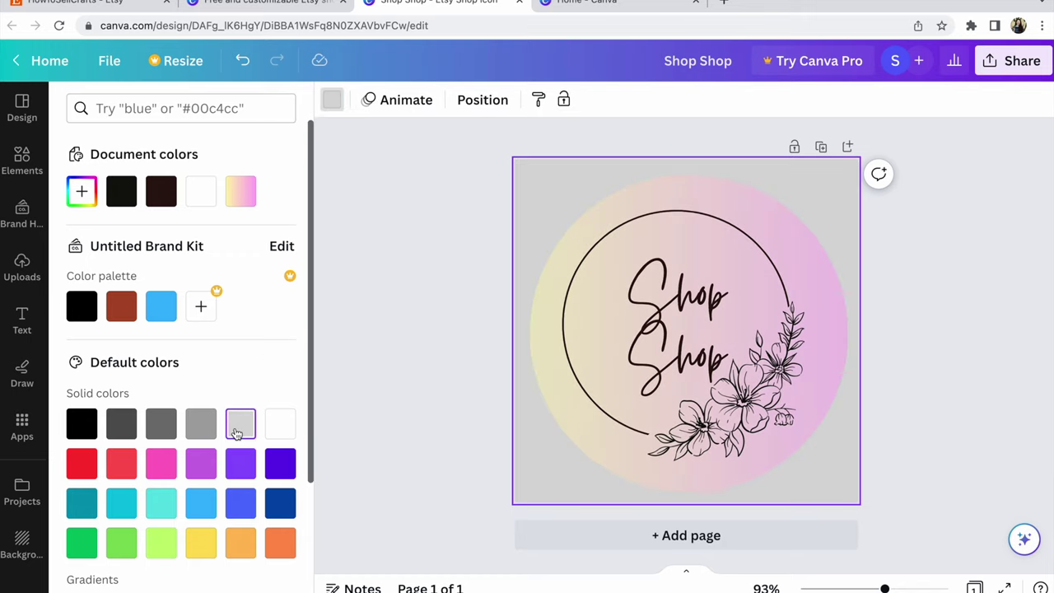
click(165, 467)
scroll(168, 470, down, 3)
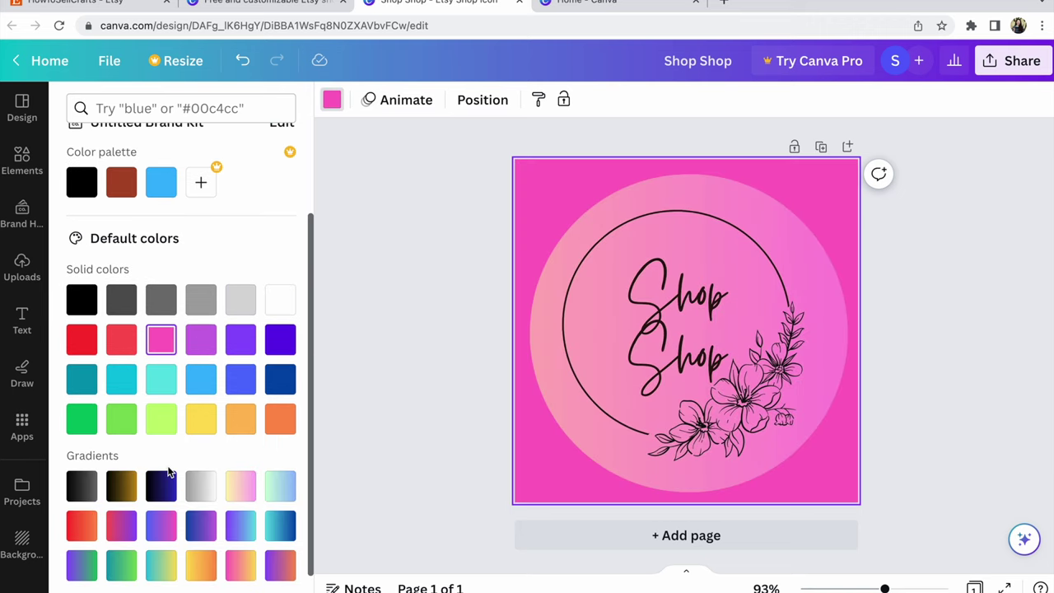
click(241, 486)
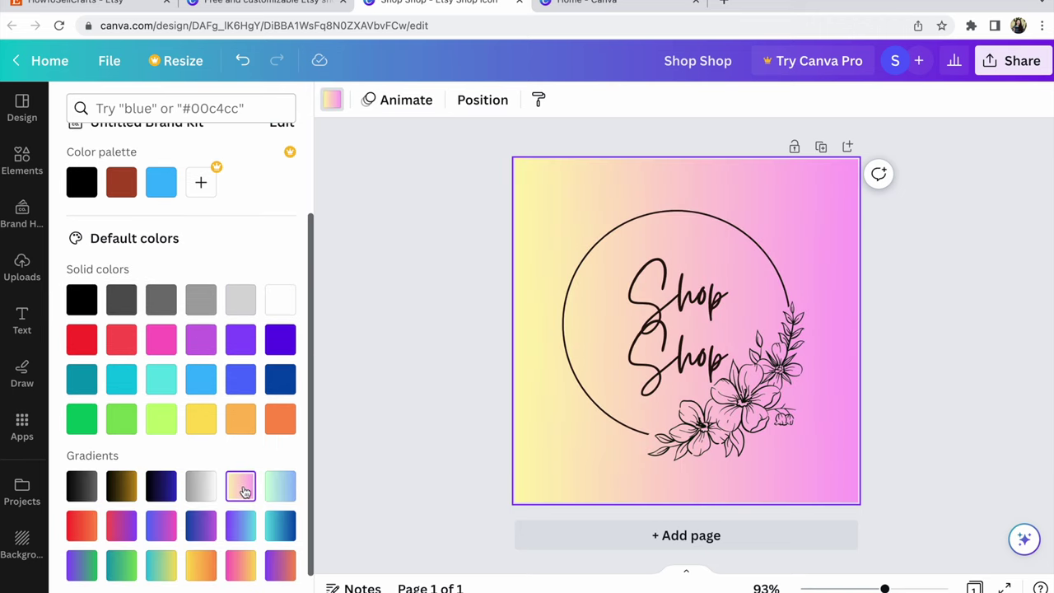
Step: Fill the large background circle with solid pink
click(677, 206)
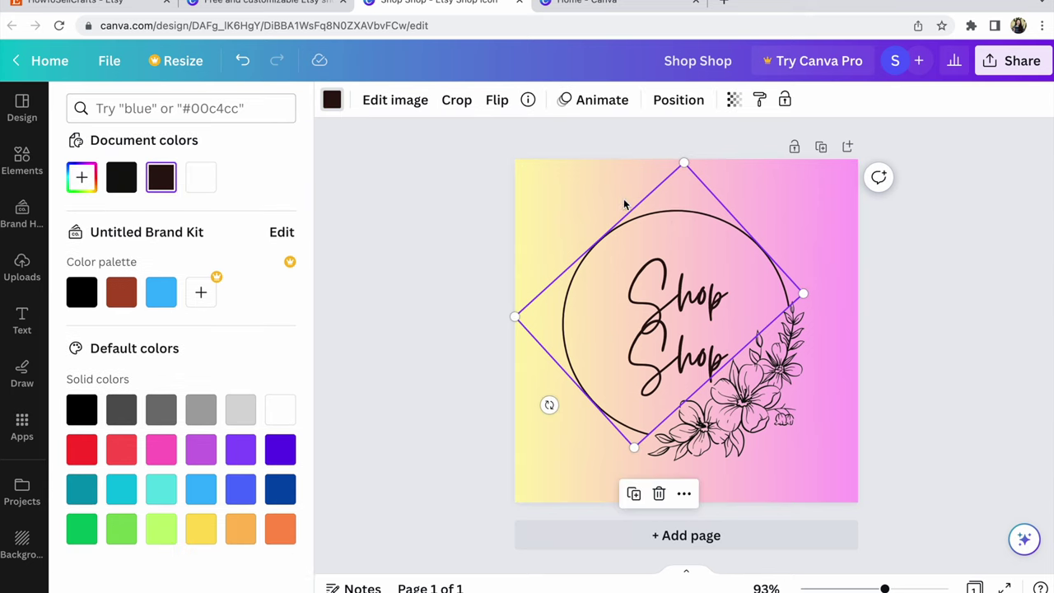
click(599, 198)
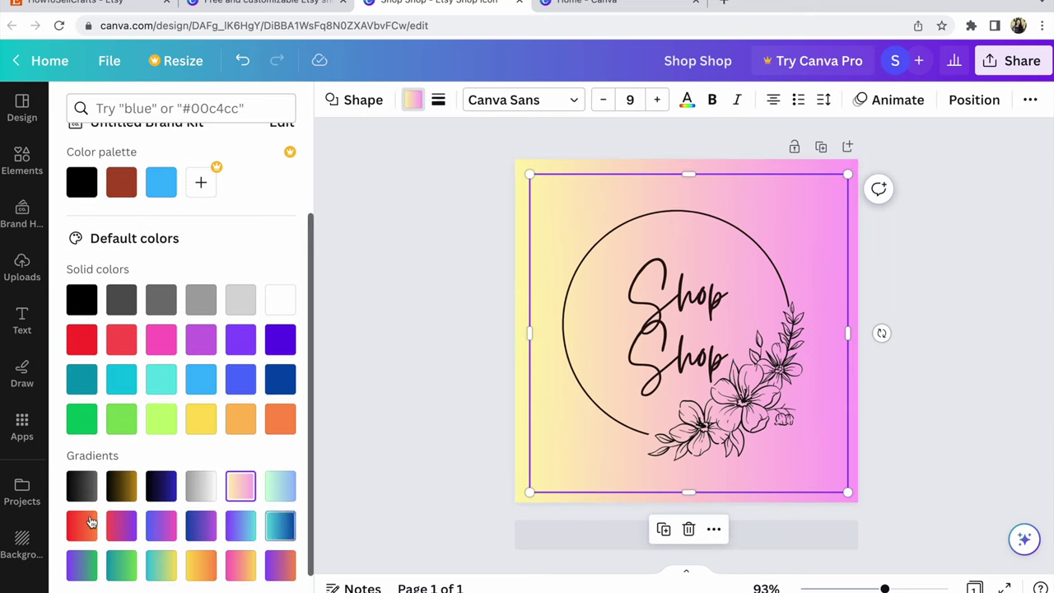
click(161, 340)
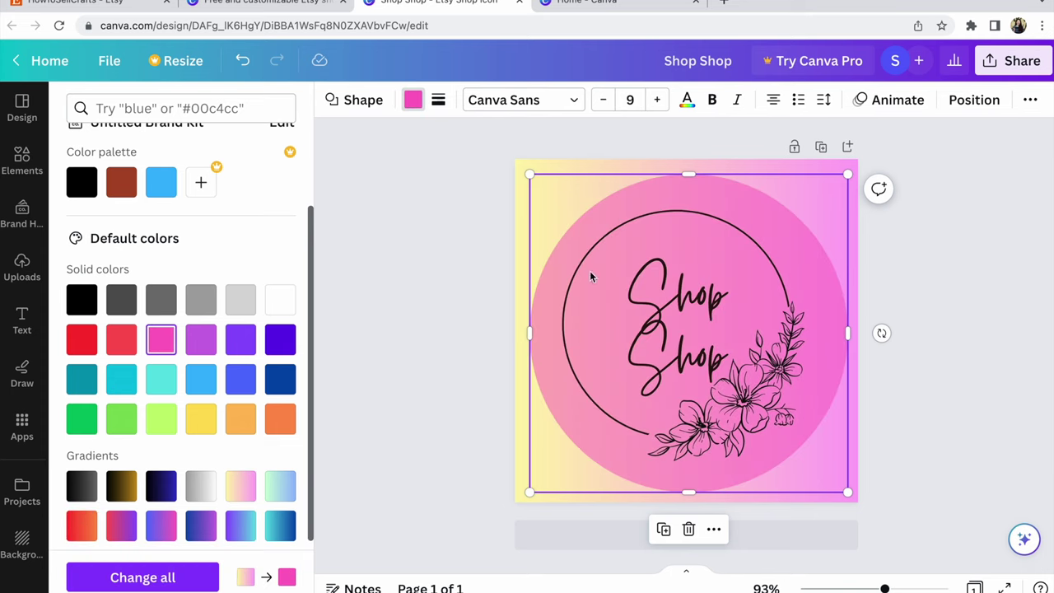
Step: Set the pink background circle's transparency to 32
click(1029, 100)
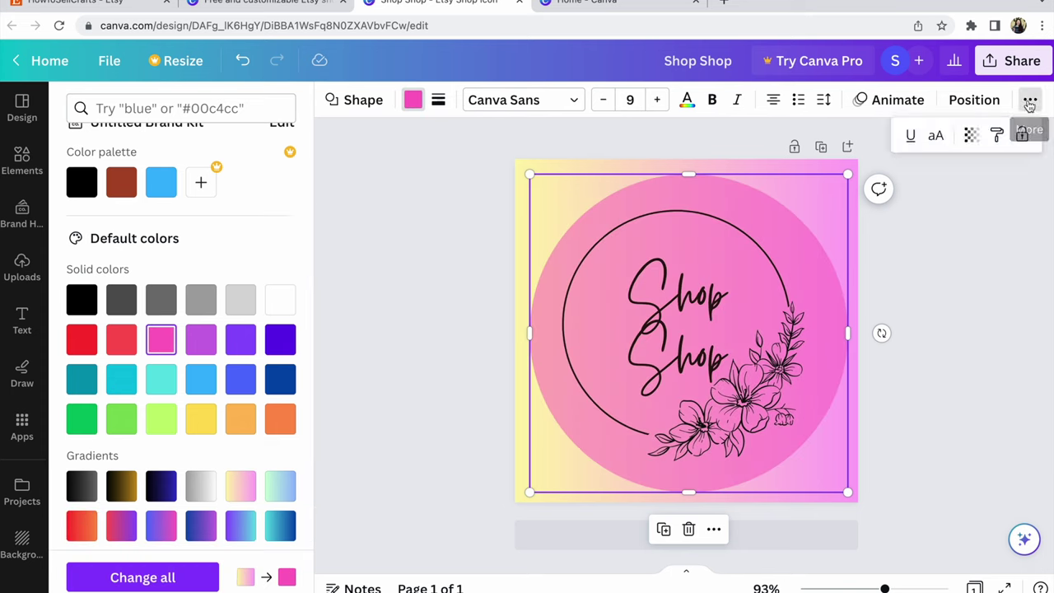
click(971, 135)
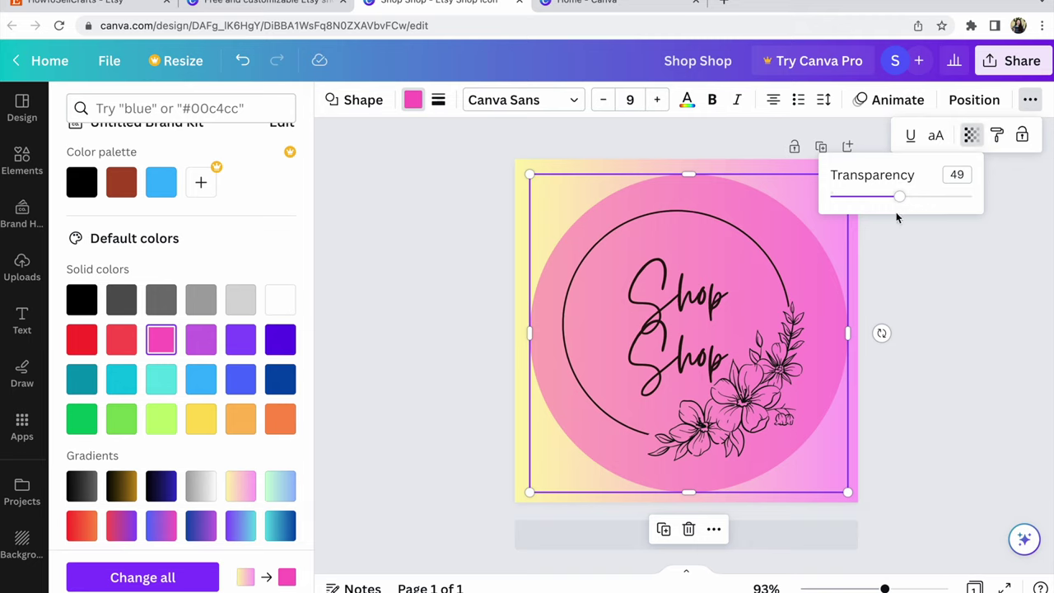
drag(898, 197, 875, 199)
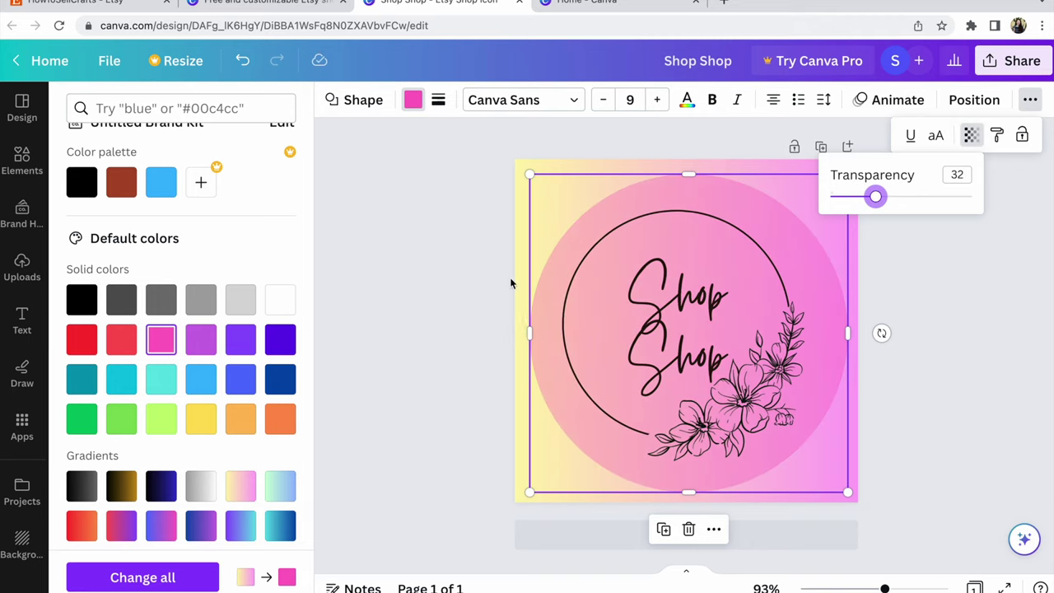
click(535, 282)
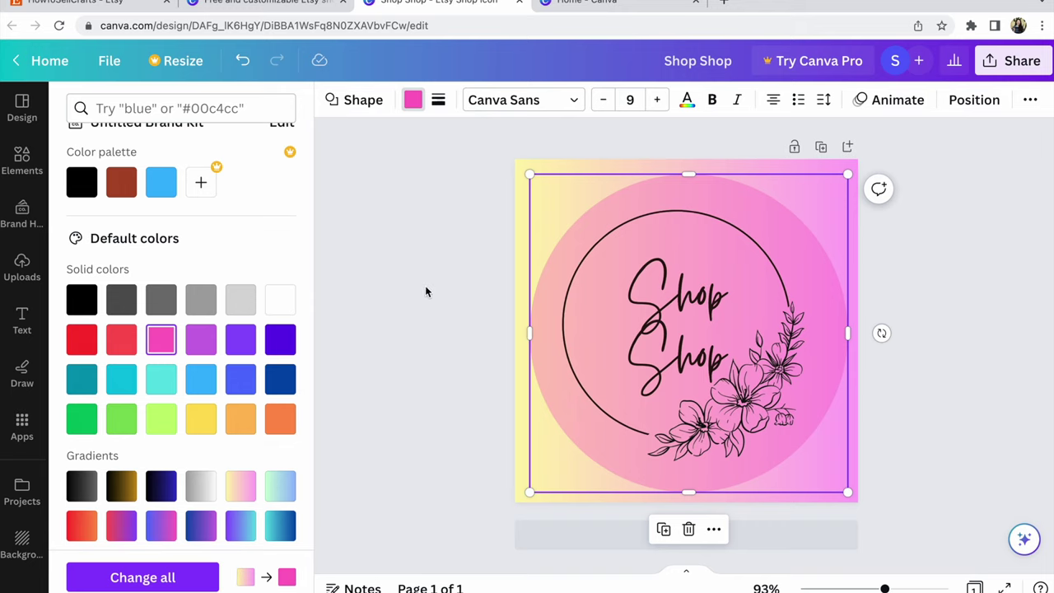
key(Escape)
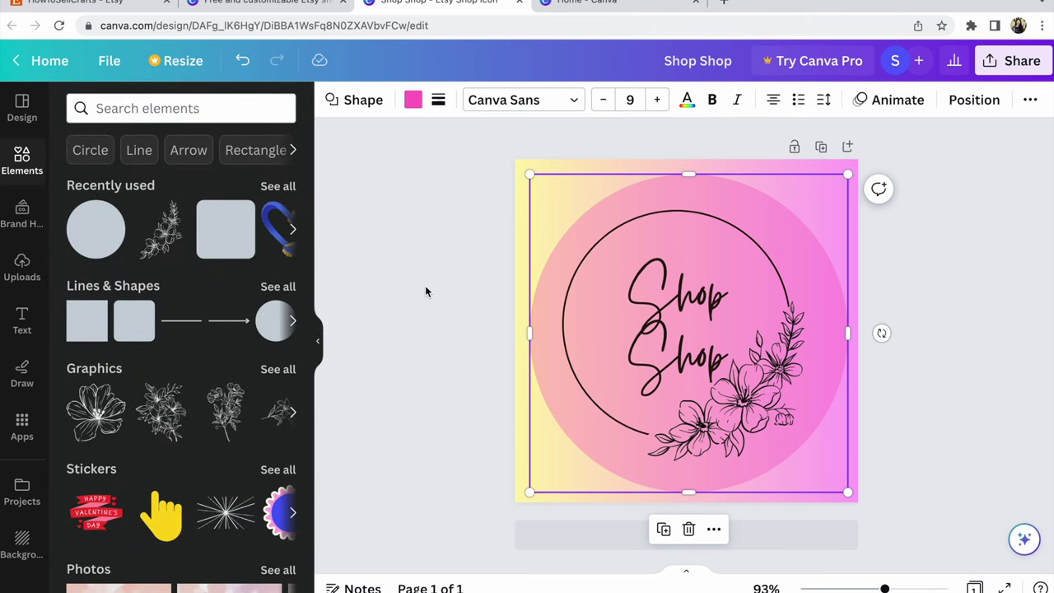
Step: Download the finished shop icon as a PNG at 500 × 500 px
click(1019, 64)
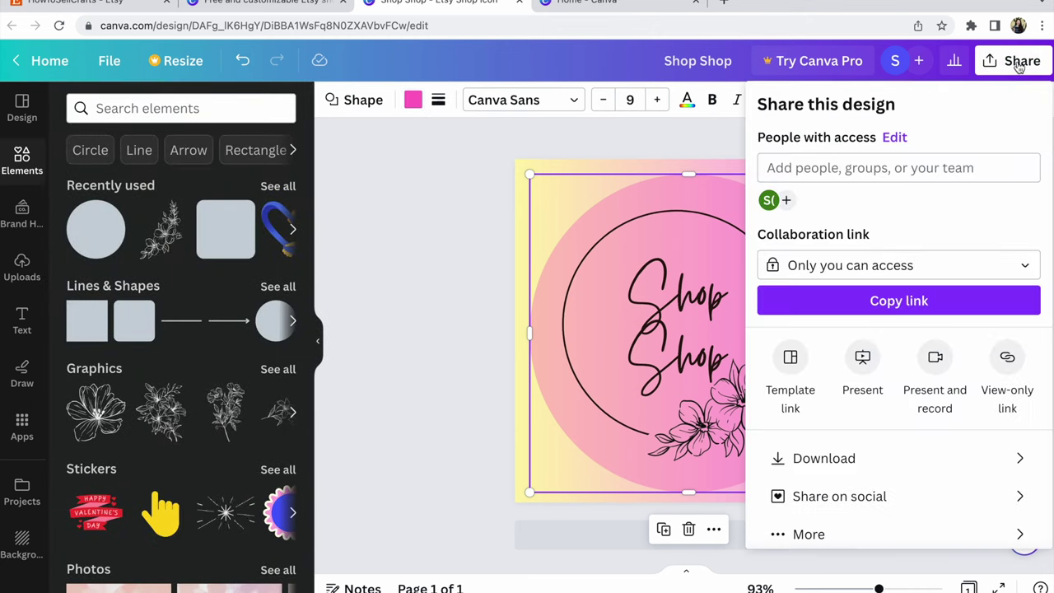
click(854, 460)
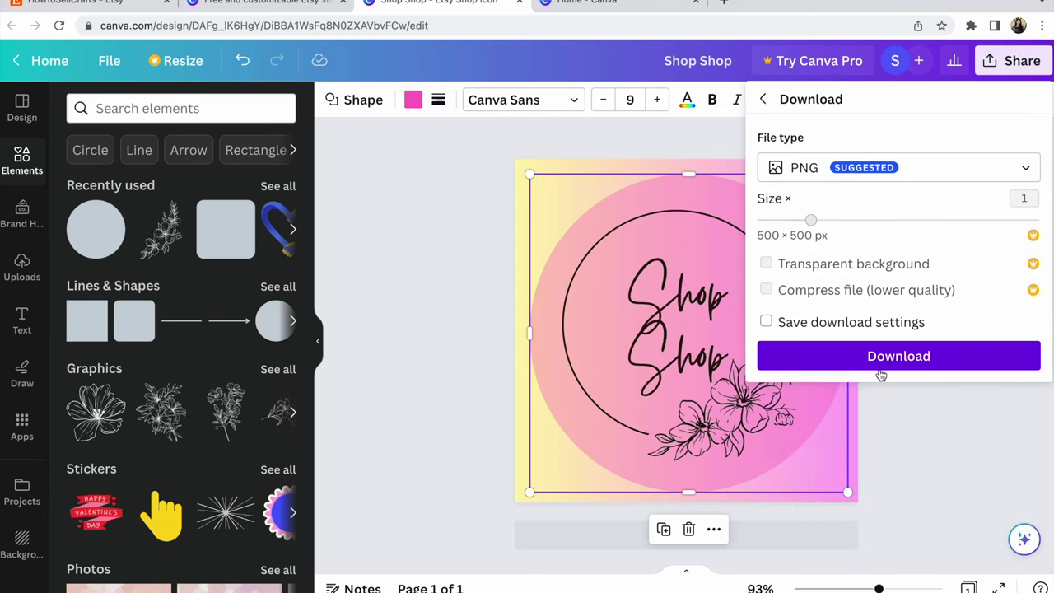
click(889, 357)
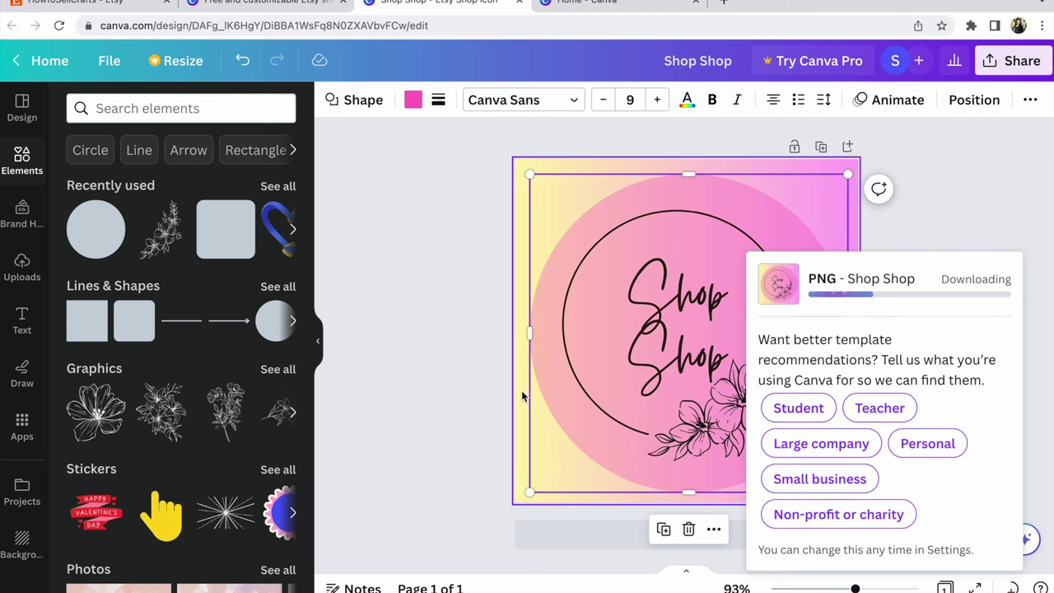
click(449, 392)
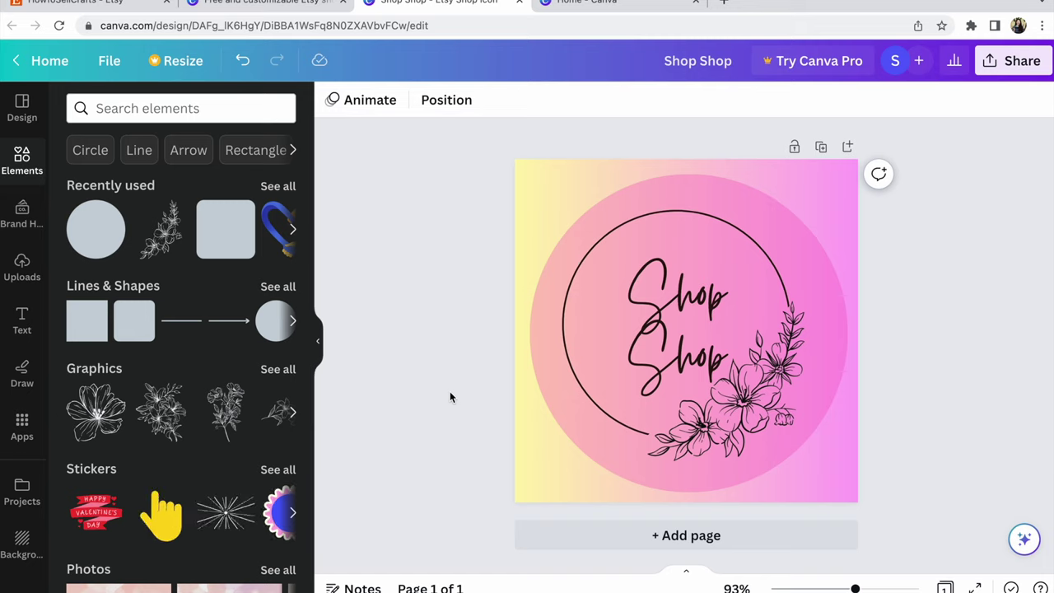
Step: Switch to the HowToSellCrafts Etsy shop page and look through its featured items, listings and shop sections
click(64, 5)
scroll(481, 235, down, 4)
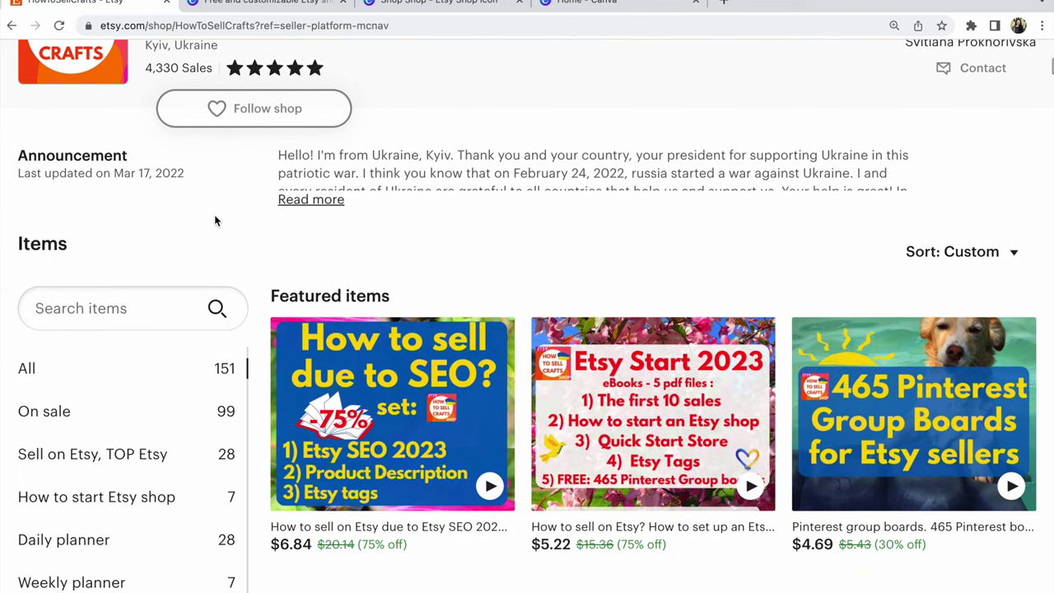
scroll(215, 216, down, 3)
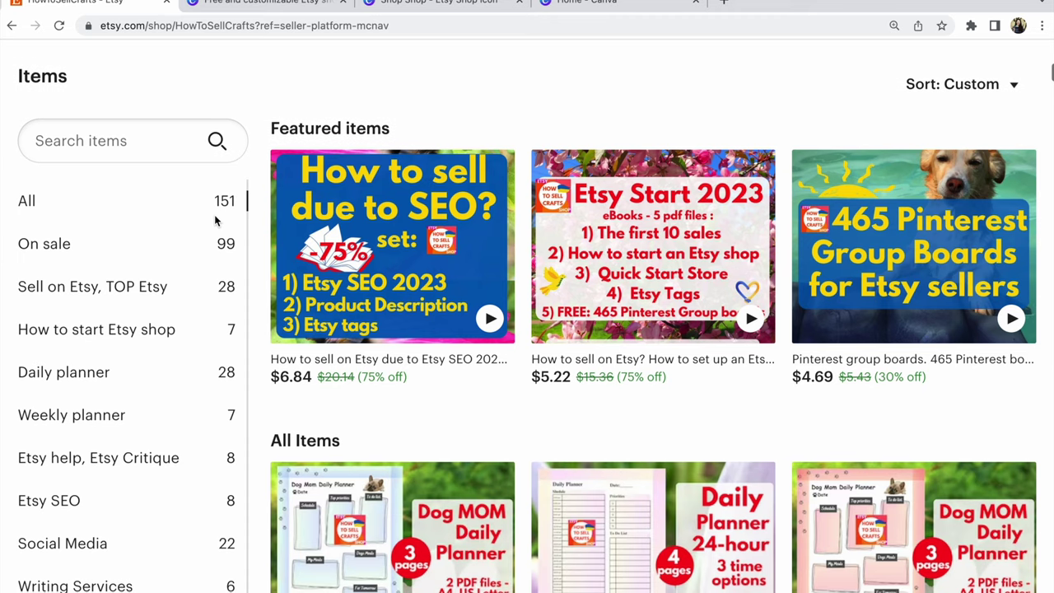
scroll(214, 216, down, 2)
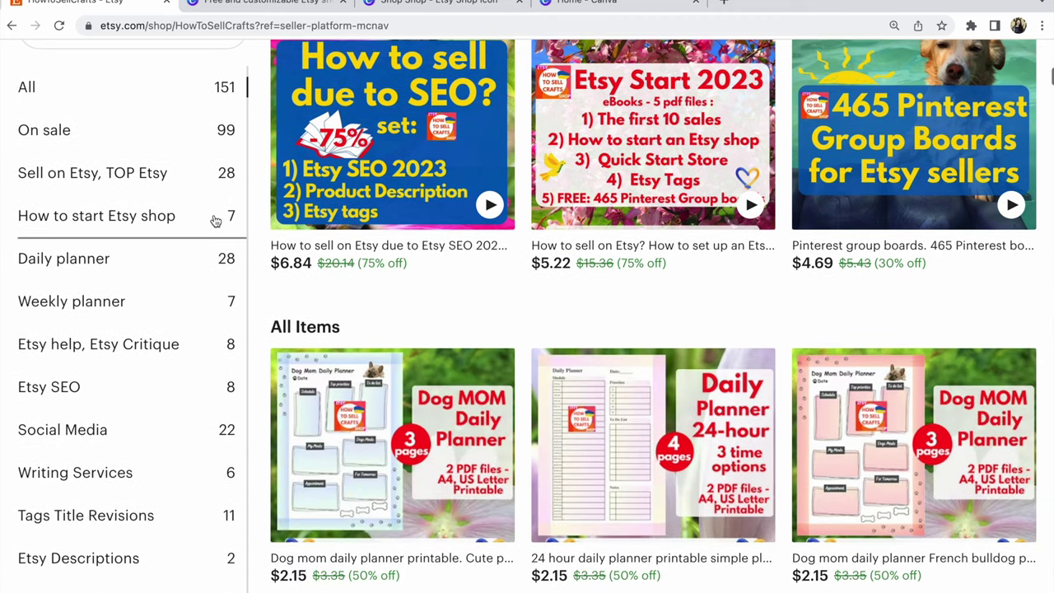
scroll(215, 220, up, 2)
scroll(214, 219, up, 3)
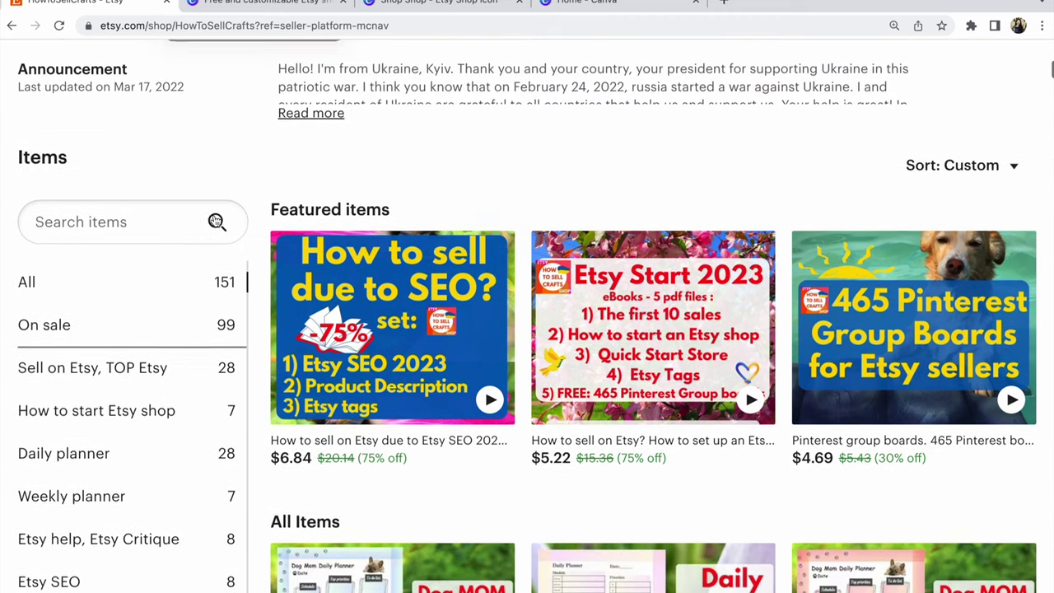
scroll(214, 220, up, 1)
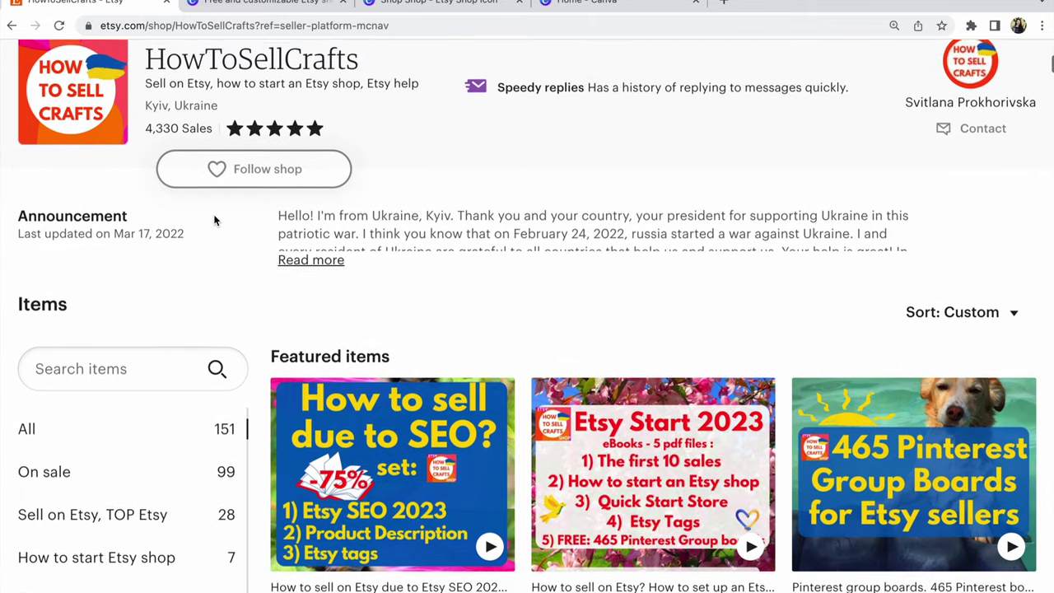